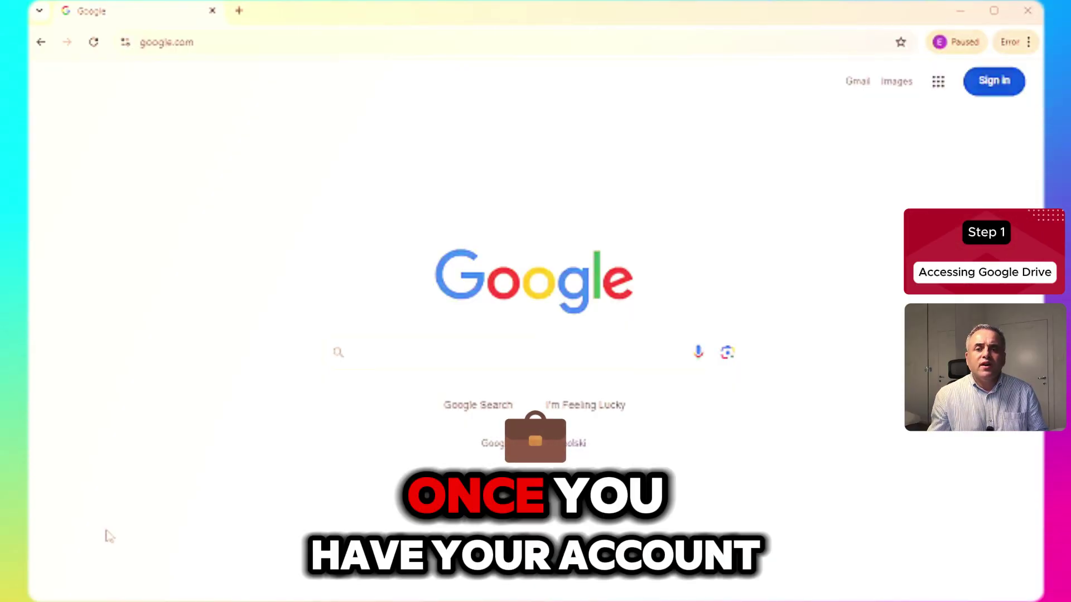
- Go to drive.google.com in Chrome and enter the account password to sign in
click(210, 42)
text(drive.g)
text(oogle.)
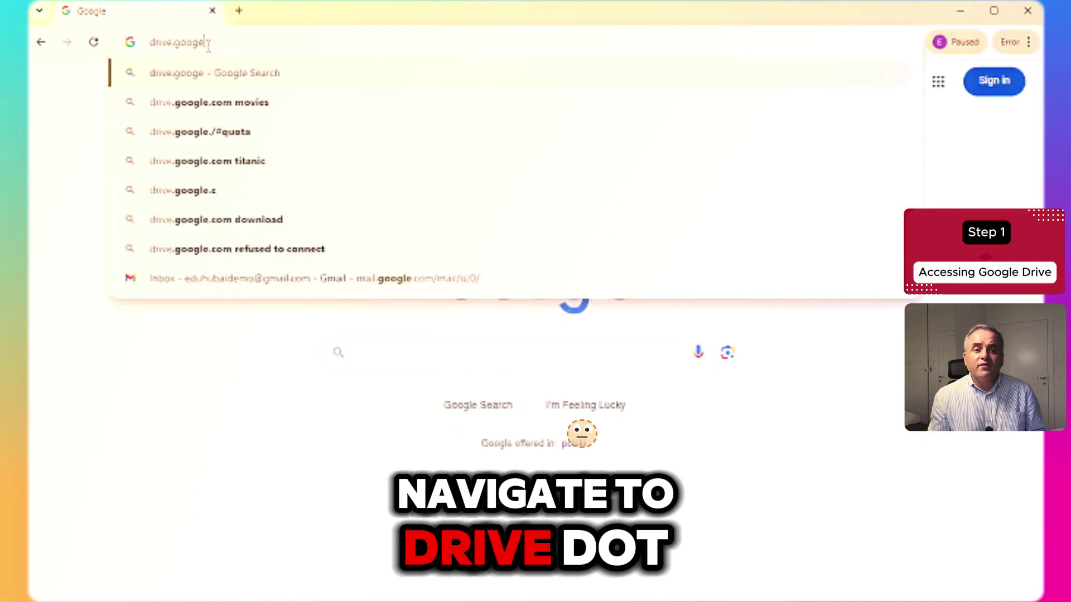
key(Return)
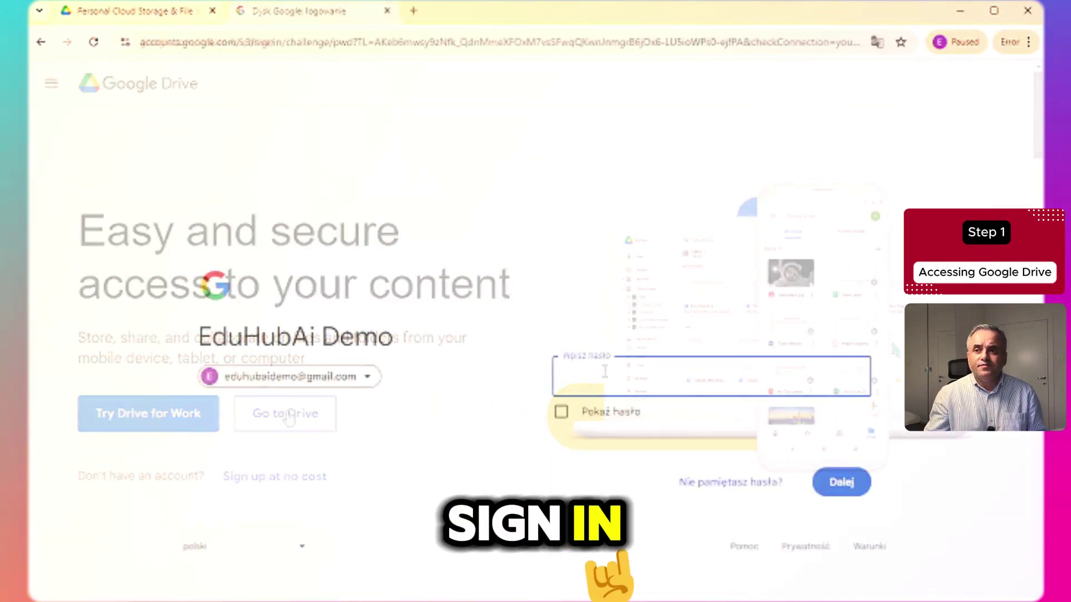
text(•••••)
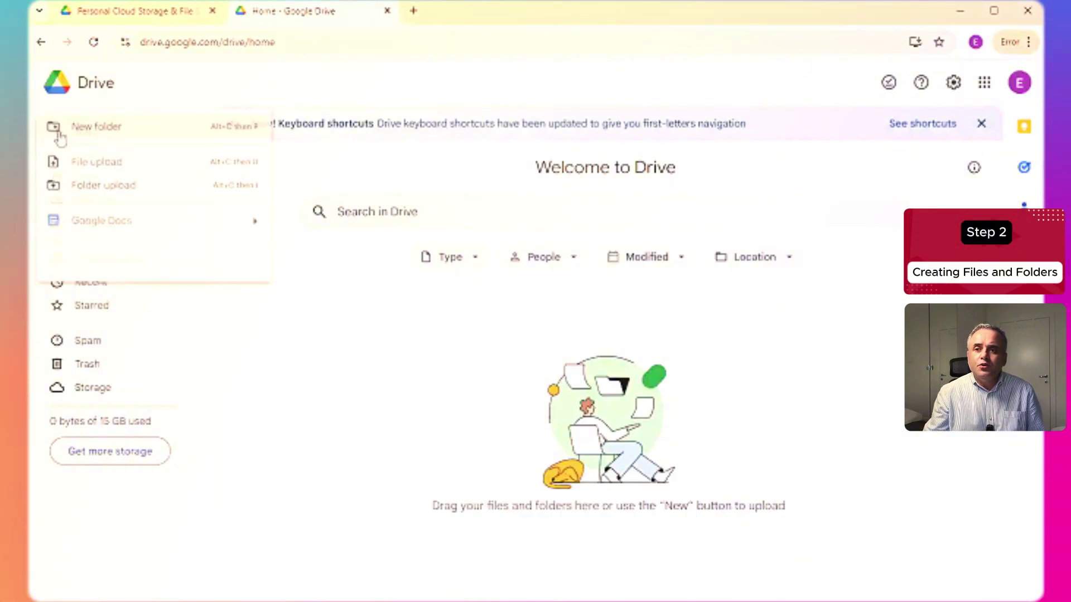
- Create a new folder named 'Class Materials' in My Drive
click(109, 138)
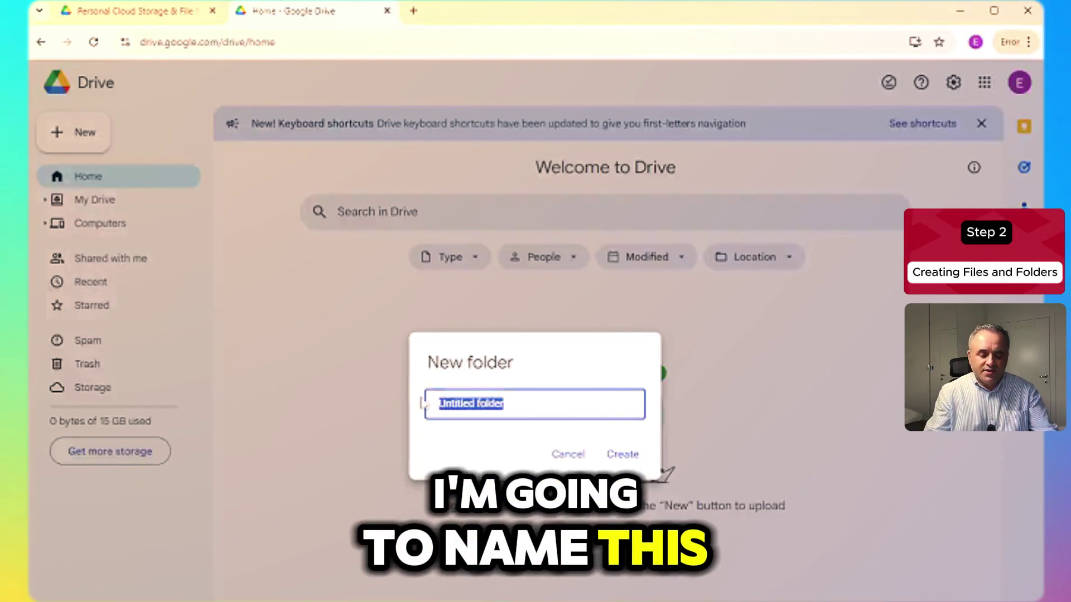
text(Cla)
key(BackSpace)
key(BackSpace)
text(lass Materials)
click(636, 457)
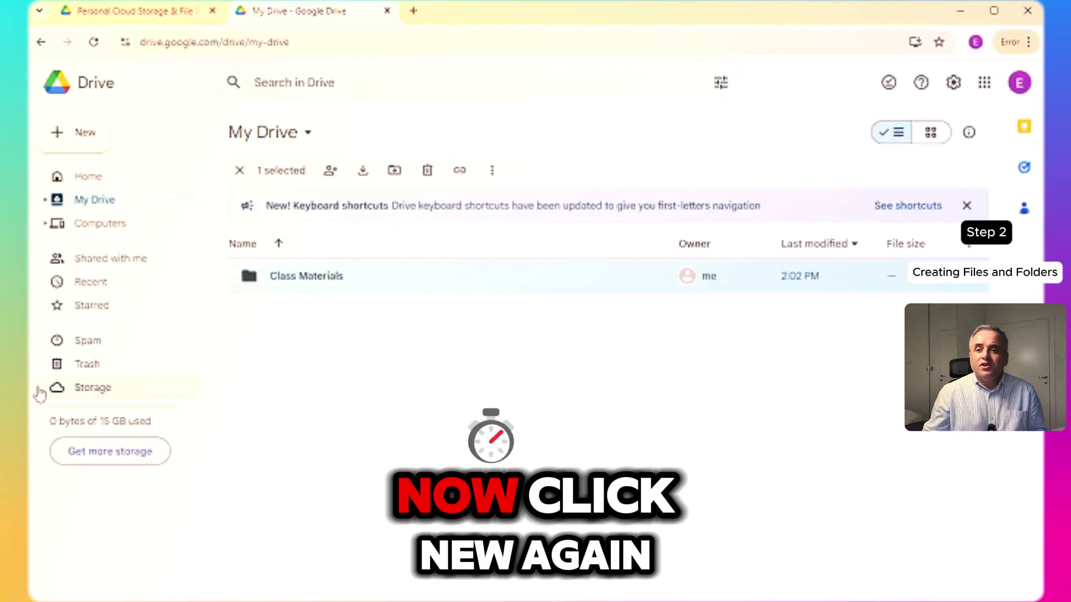
click(84, 132)
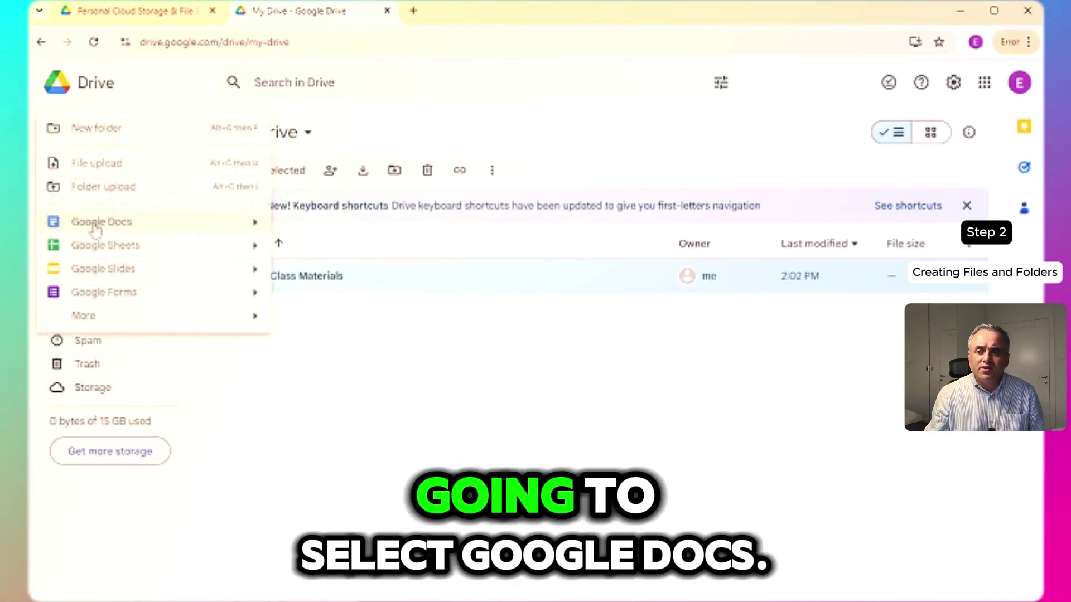
- Create a blank Google Doc titled 'Lesson Plan' and return to the My Drive tab
click(95, 226)
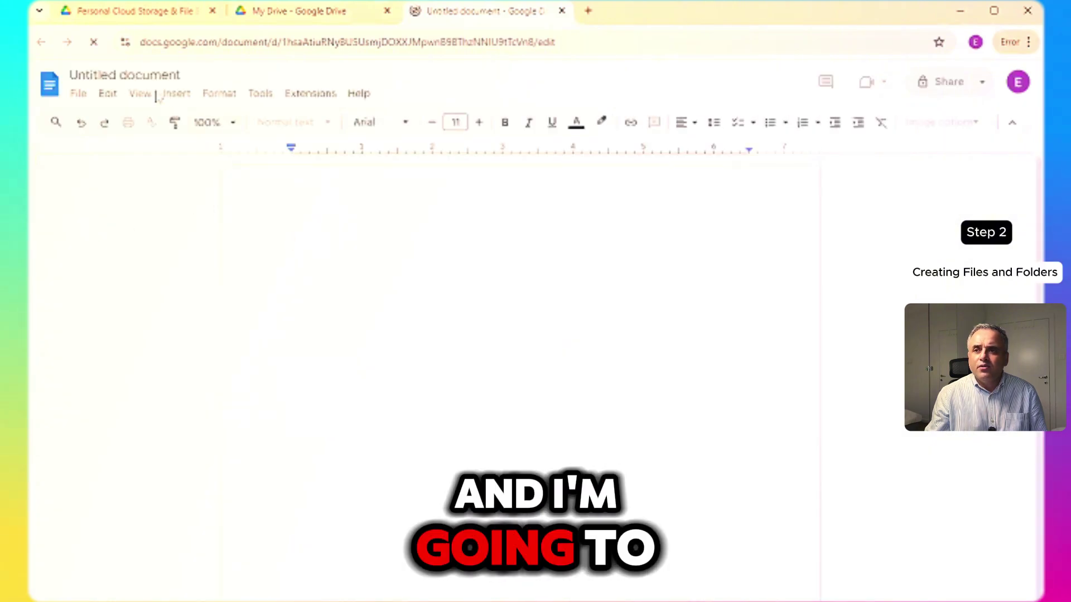
click(158, 75)
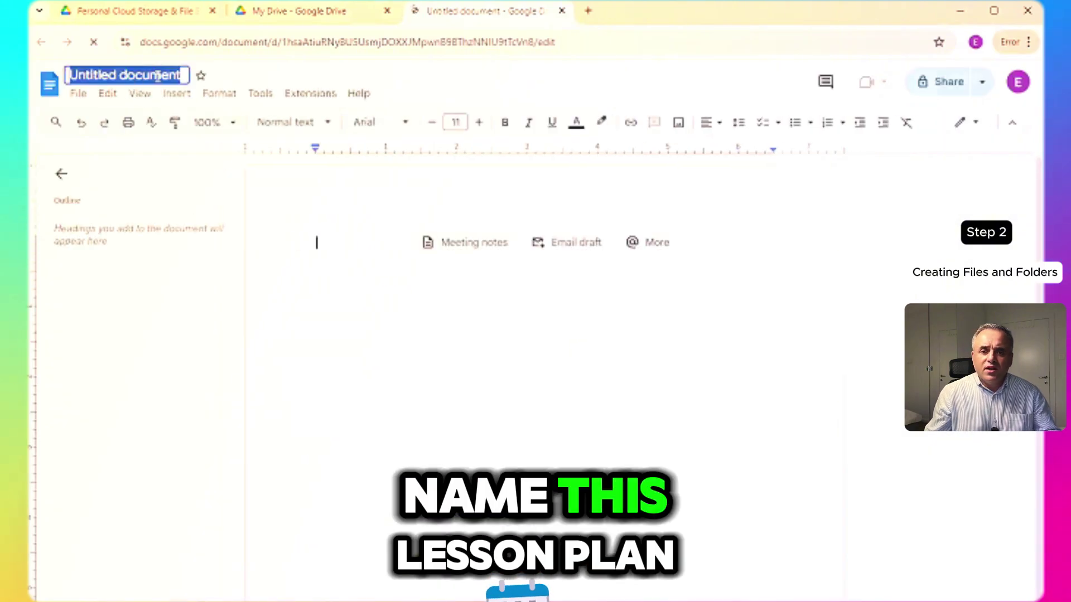
text(Lesson Plan)
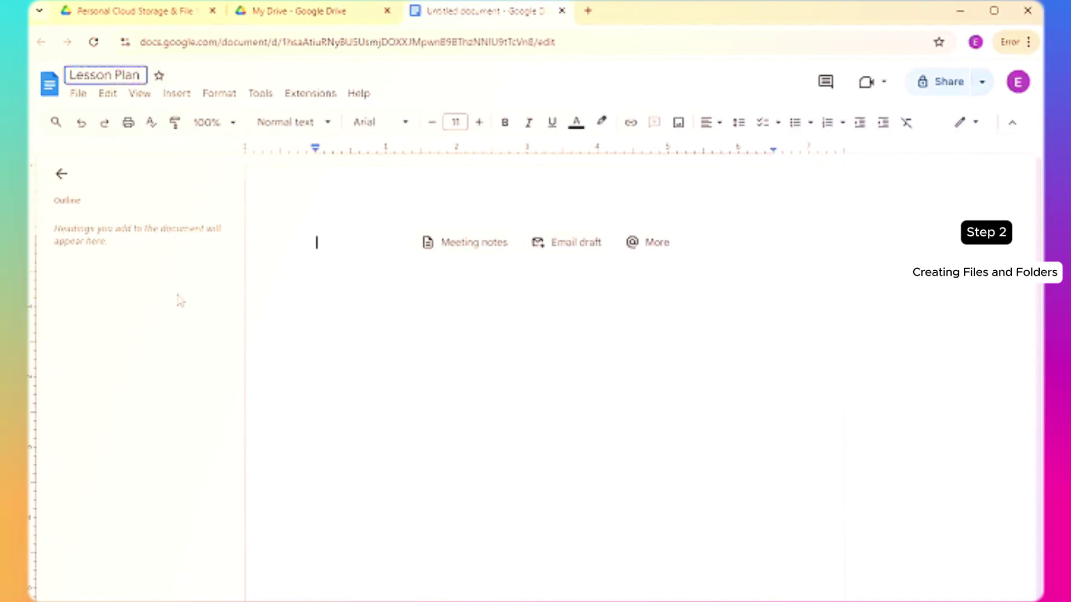
click(329, 217)
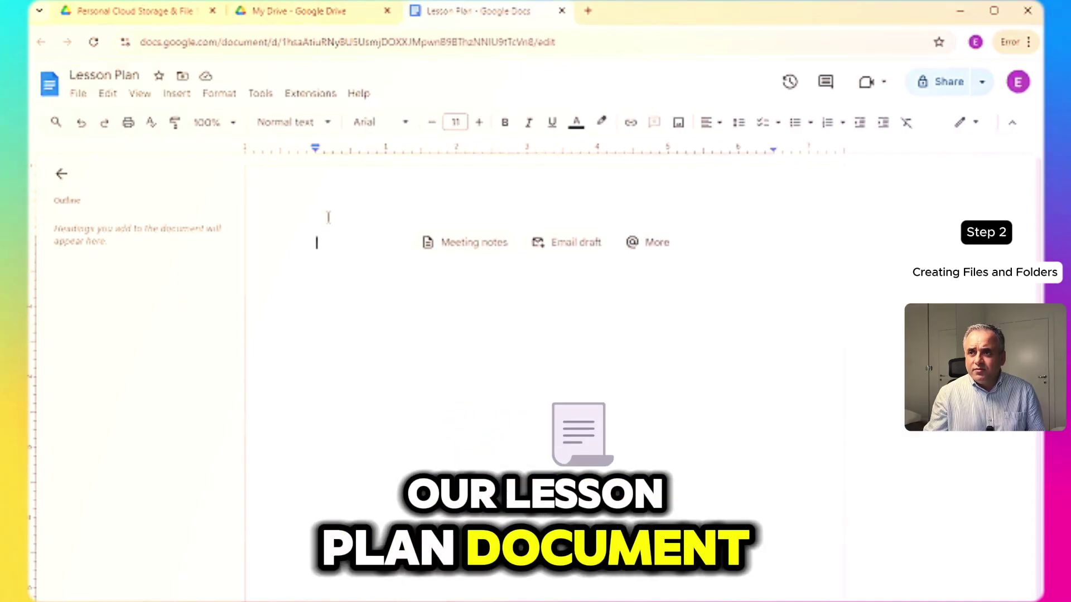
click(319, 13)
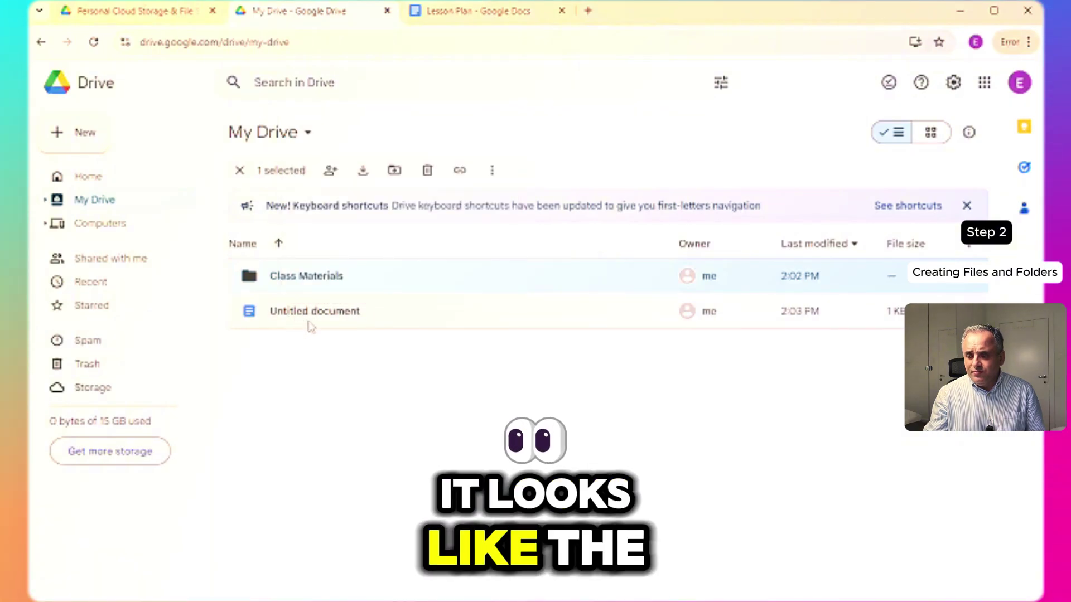
- Reload My Drive so the new document shows as 'Lesson Plan'
key(F5)
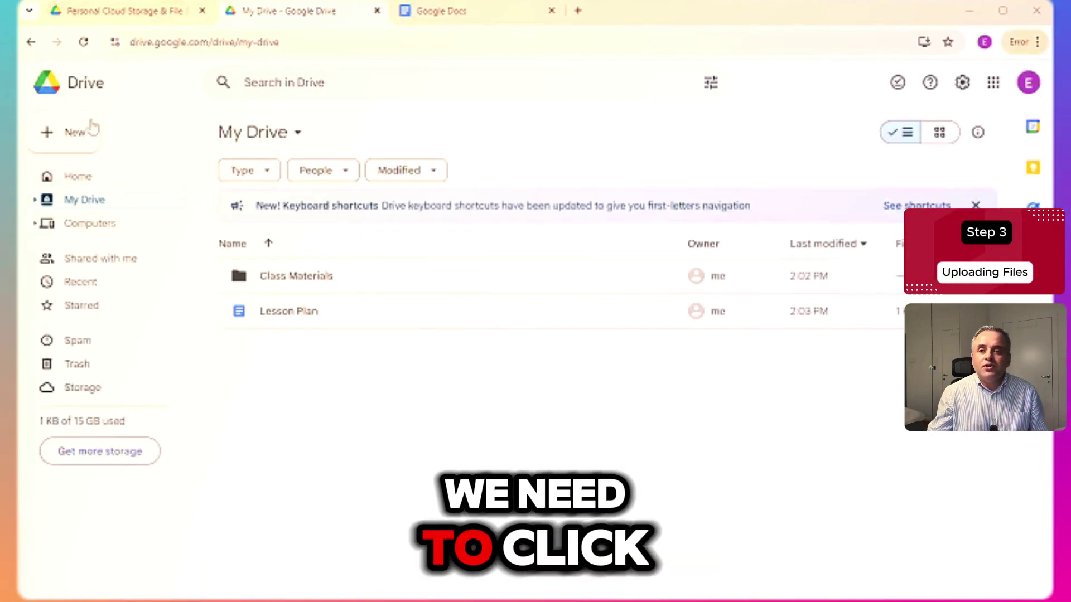
- Upload '1. Lesson Plan.docx' from Desktop > Lesson Materials into My Drive
click(78, 134)
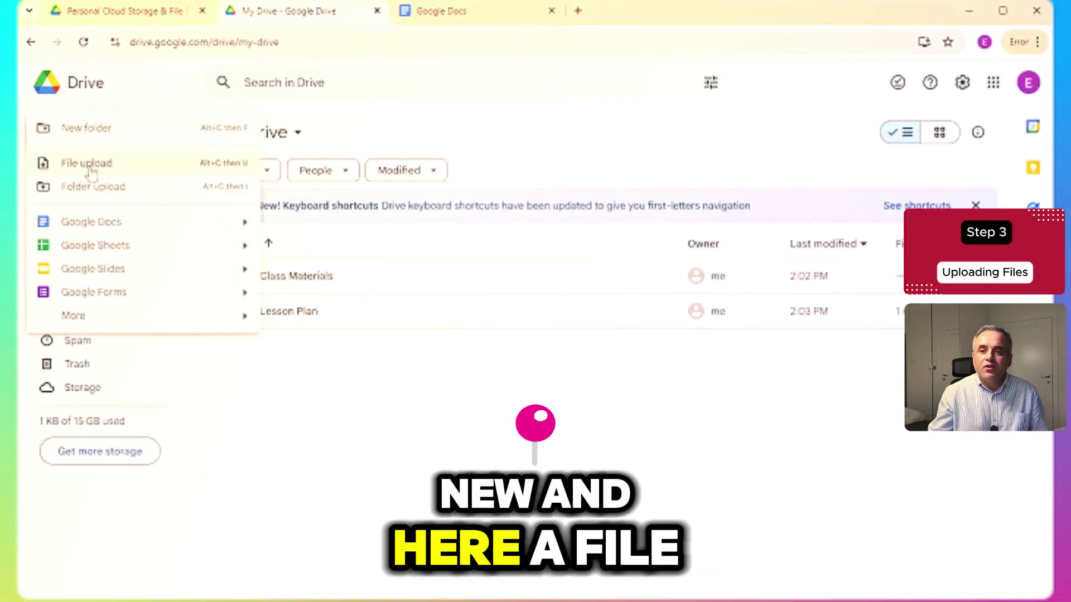
click(90, 170)
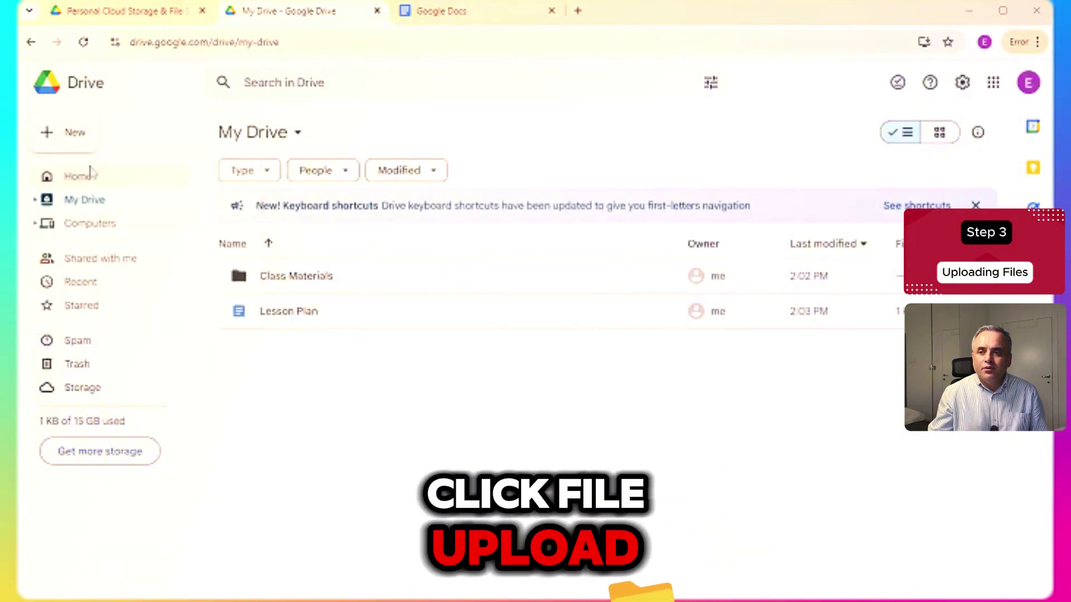
click(76, 147)
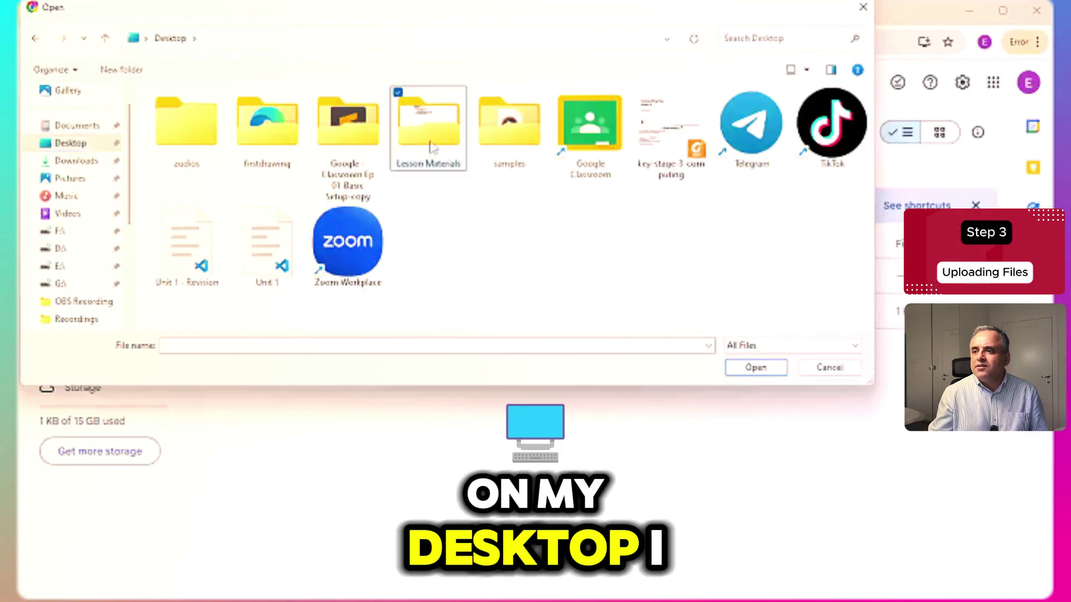
double_click(431, 137)
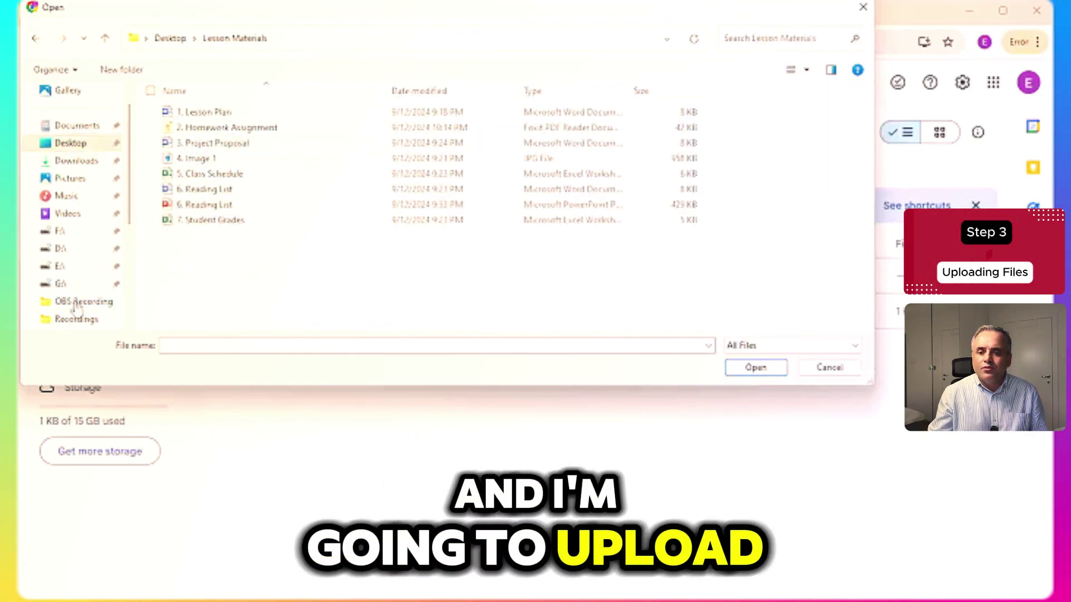
click(207, 116)
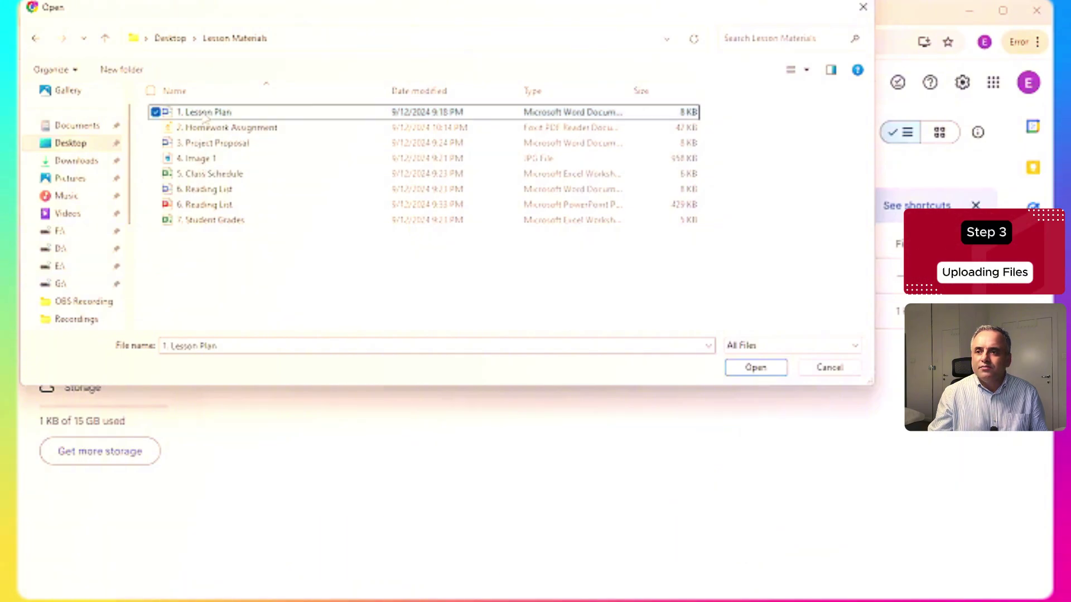
click(760, 368)
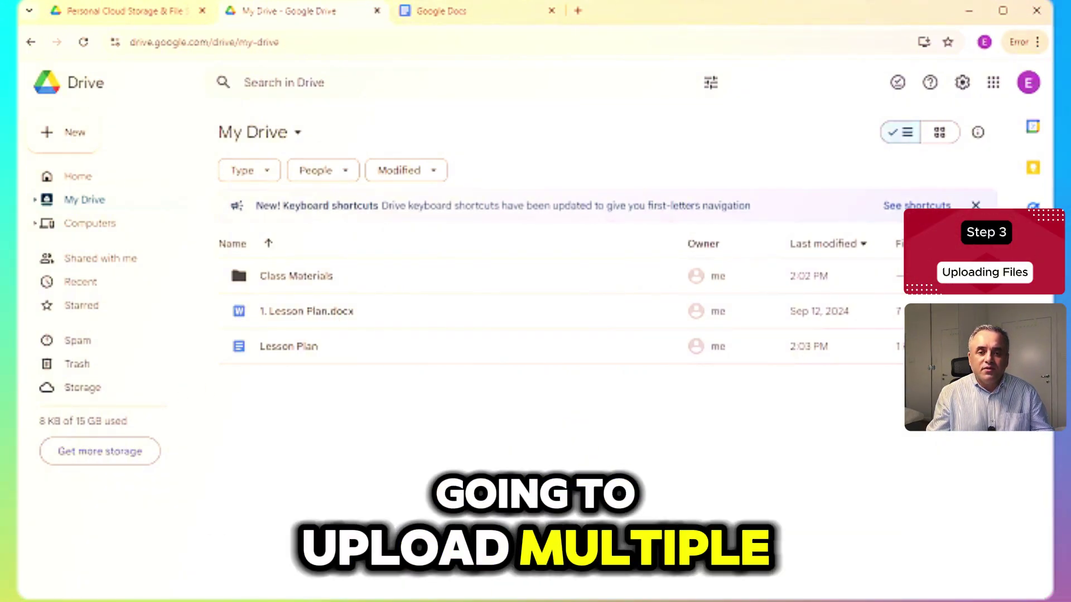
- Upload 2. Homework Assignment.pdf, 3. Project Proposal.docx and 4. Image 1.jpg together to My Drive
click(66, 146)
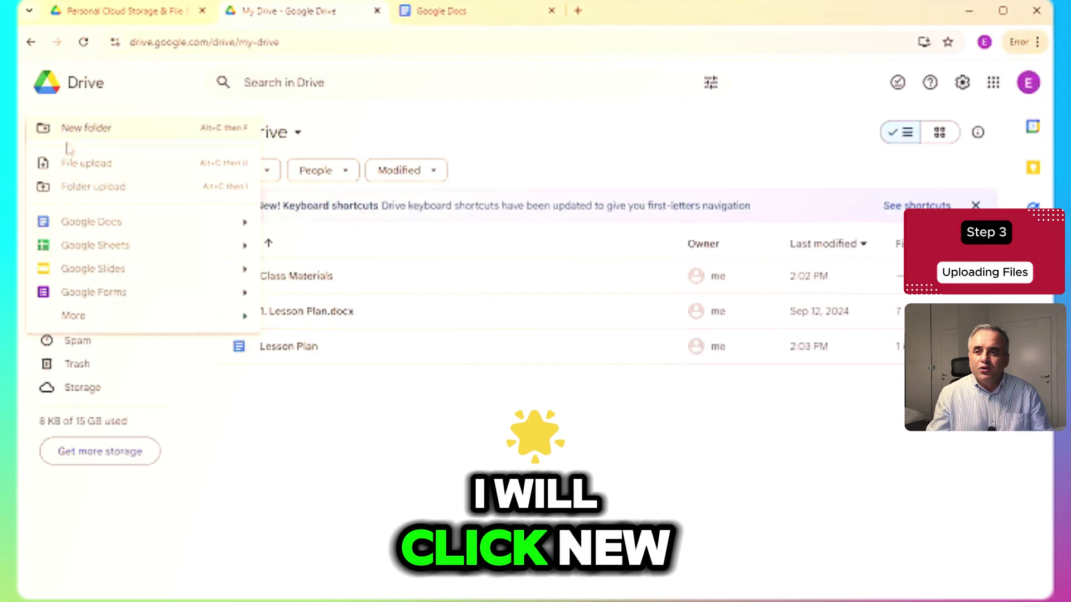
click(77, 164)
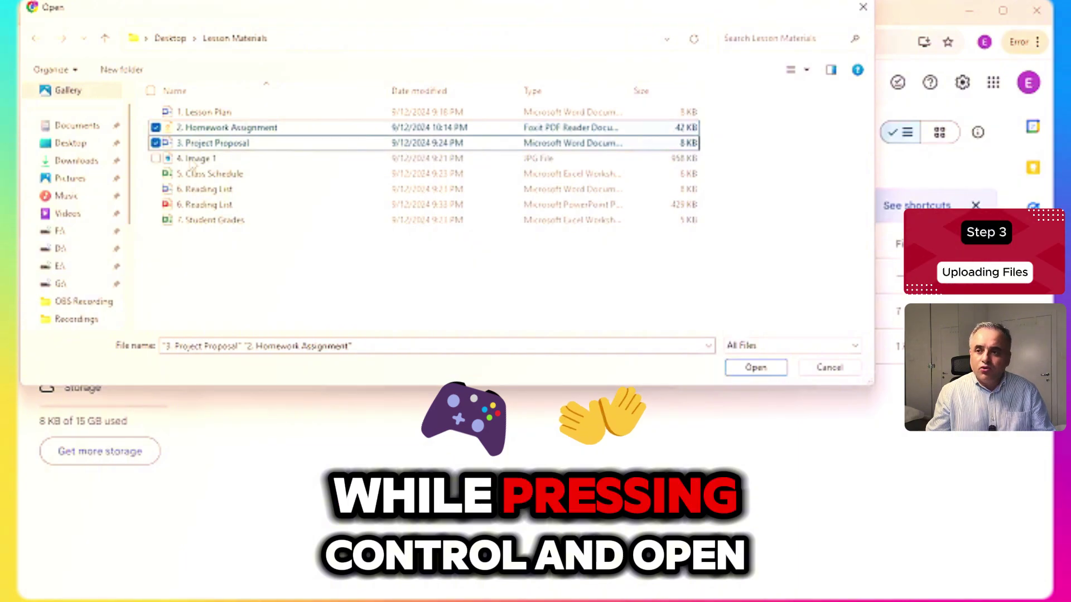
ctrl+click(192, 159)
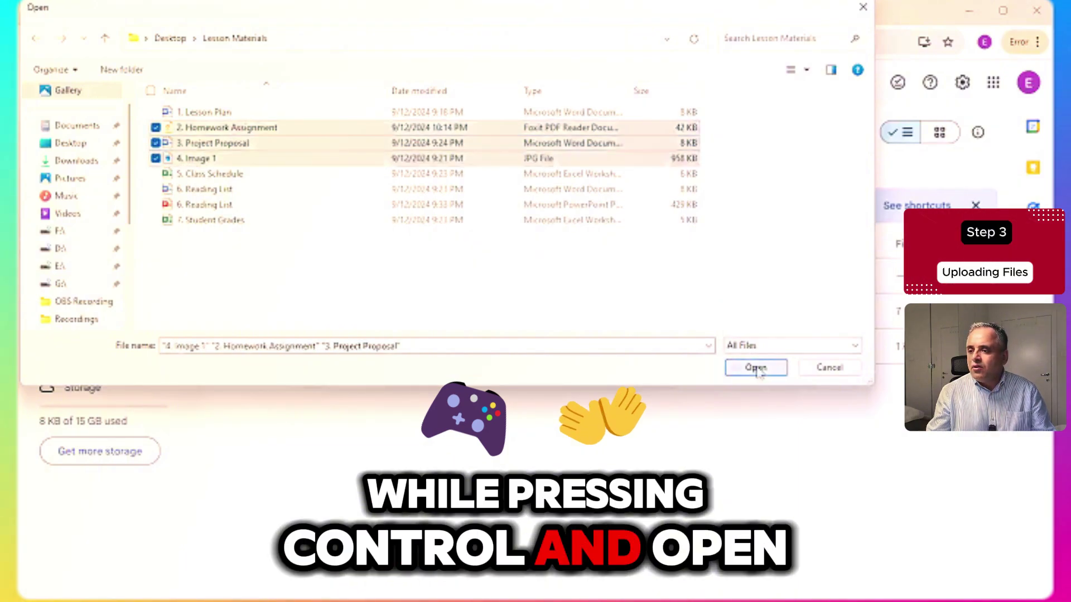
click(756, 367)
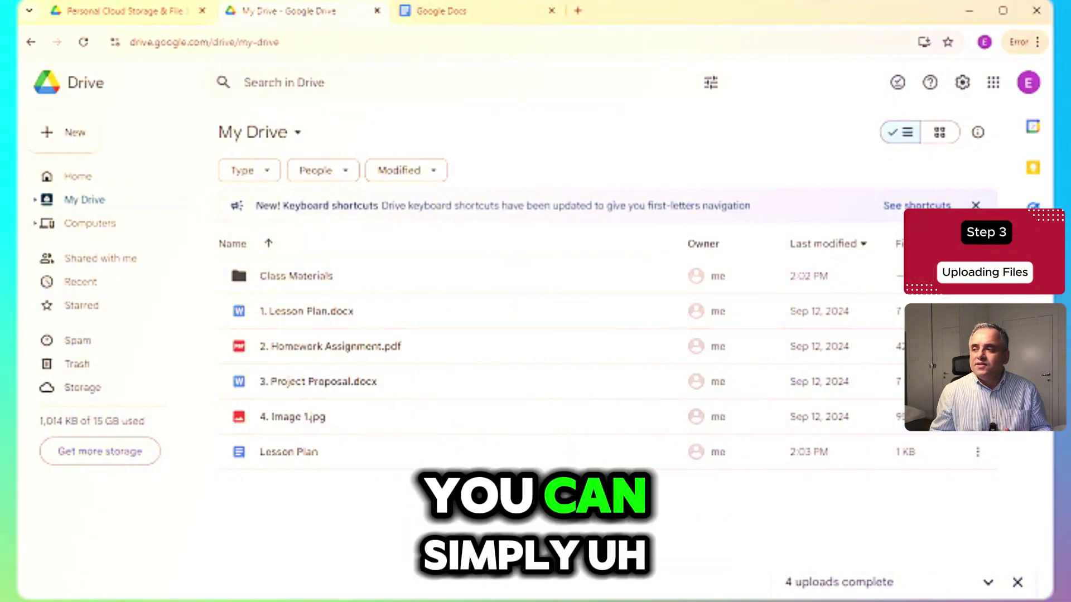
- Place Chrome beside the Lesson Materials folder and drag files 5 through 7 into My Drive
click(1007, 16)
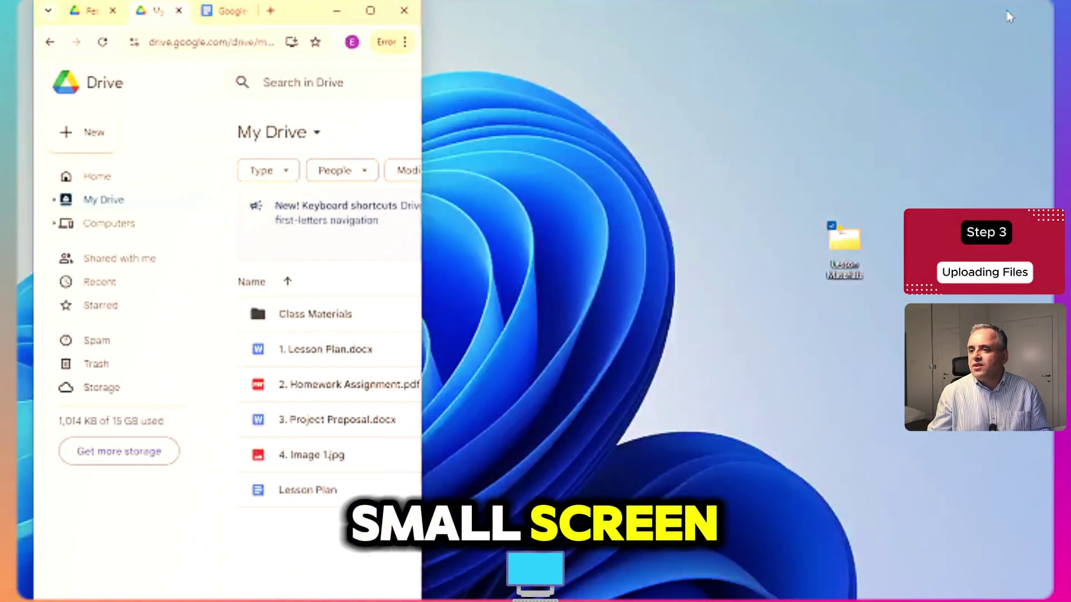
drag(427, 235, 719, 232)
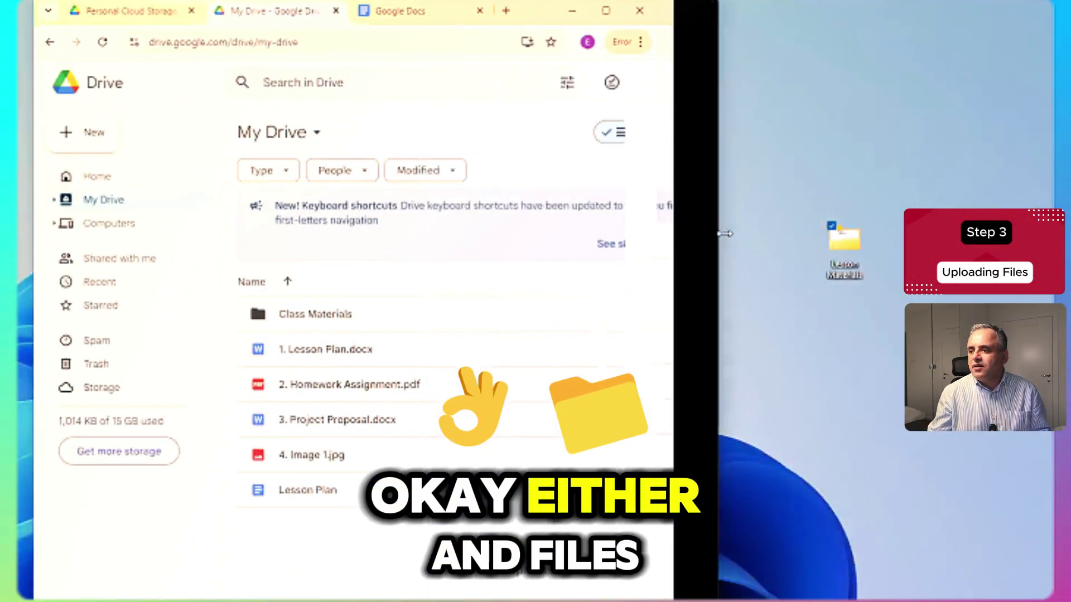
double_click(844, 249)
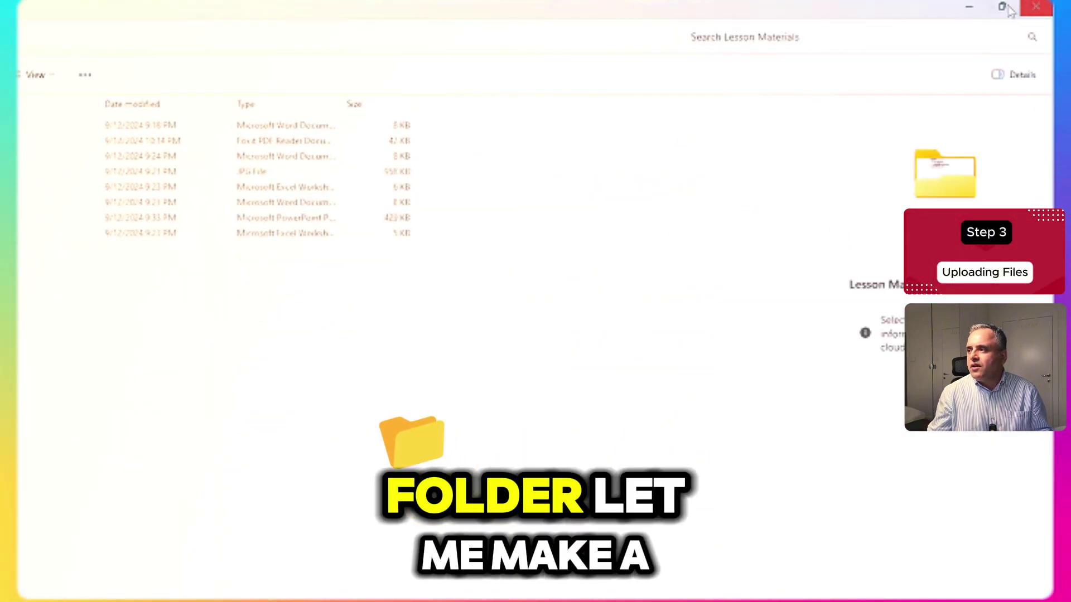
click(1003, 8)
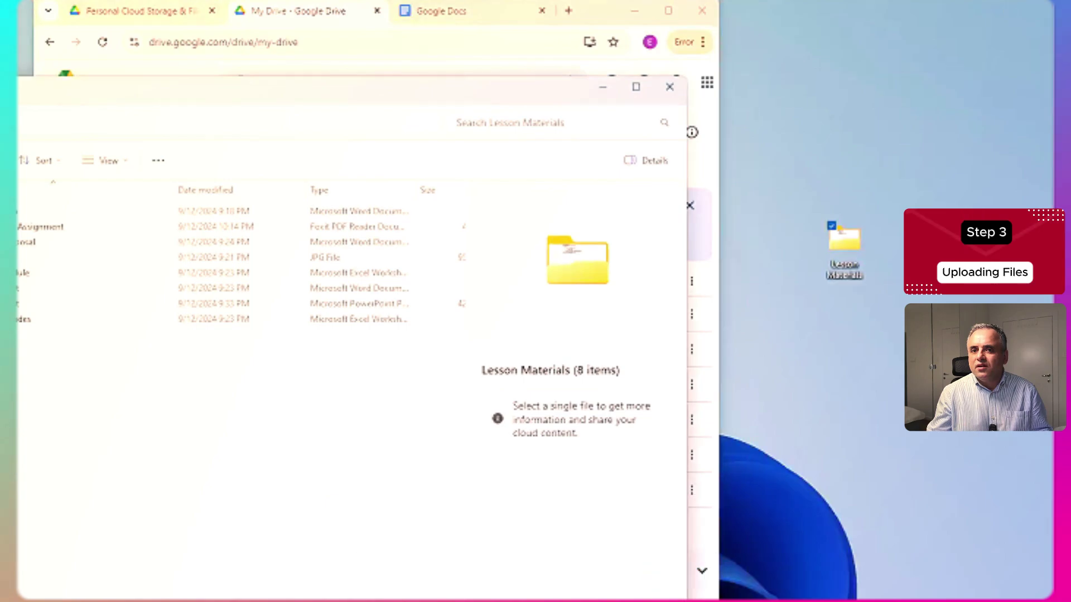
drag(401, 335, 198, 334)
drag(462, 98, 832, 147)
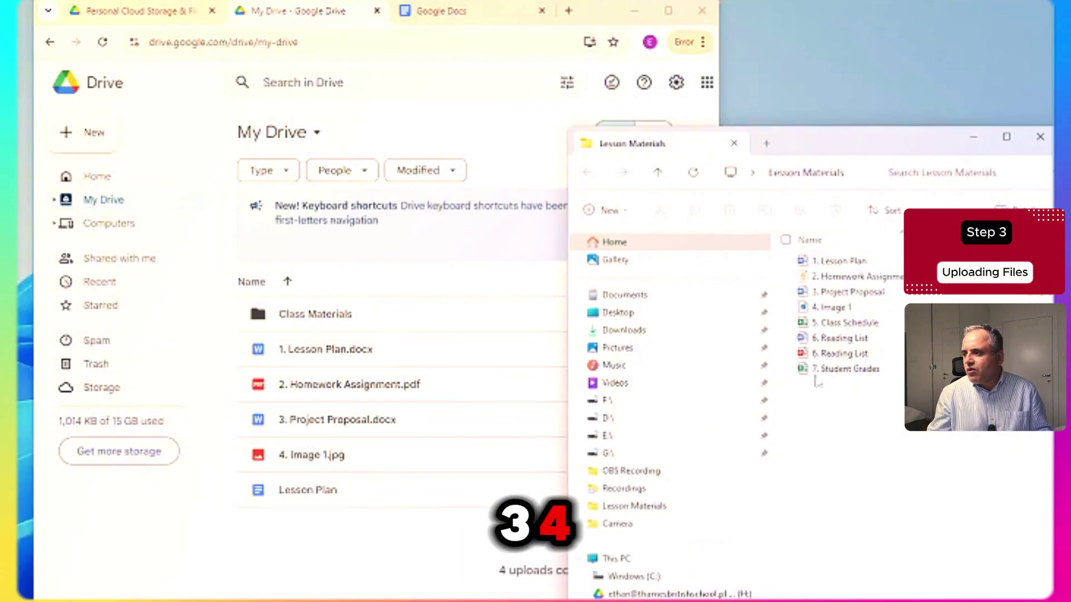
drag(872, 406, 828, 327)
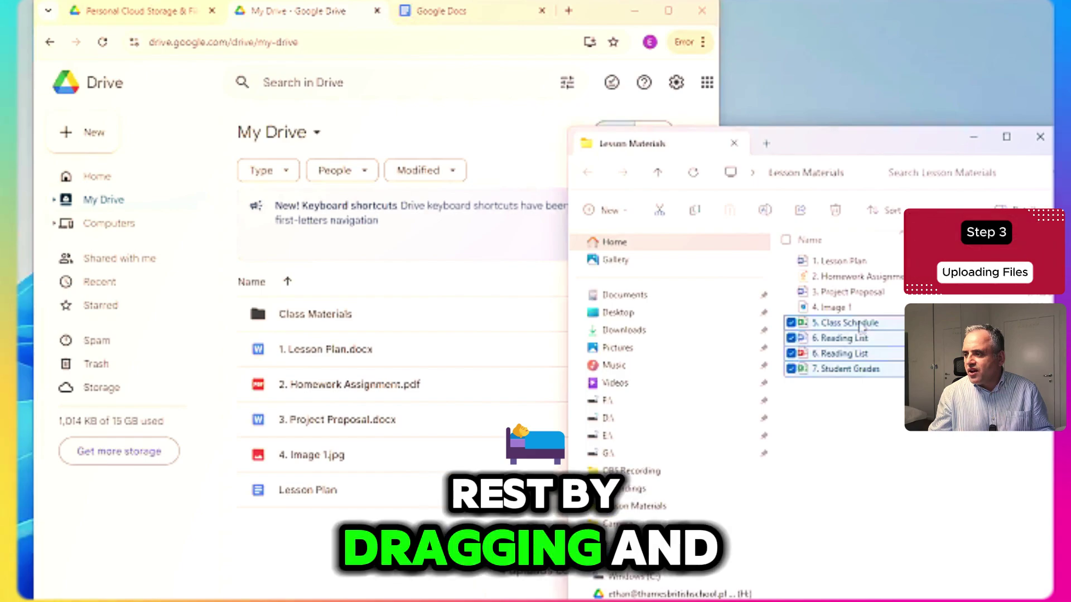
drag(656, 454, 321, 577)
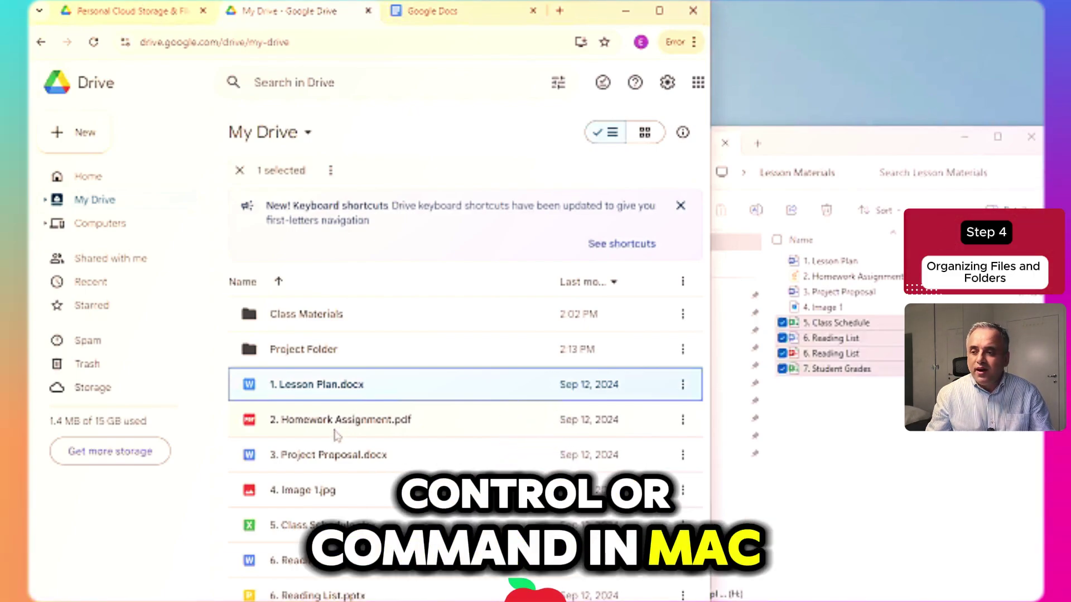
- Move the five selected files into Class Materials and 3. Project Proposal.docx into Project Folder
ctrl+click(337, 435)
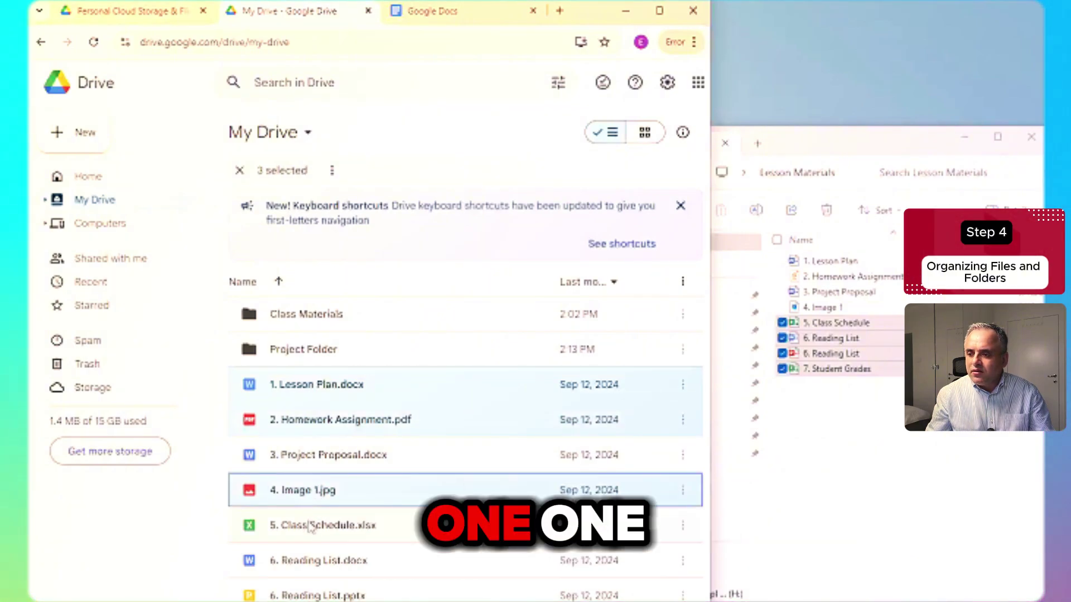
ctrl+click(305, 565)
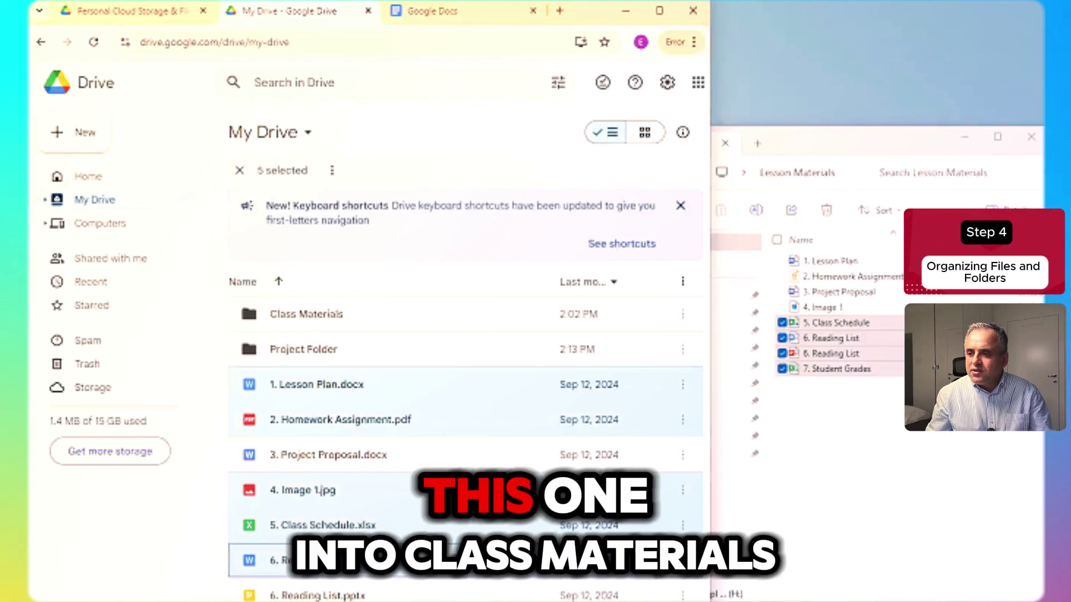
drag(338, 406, 327, 325)
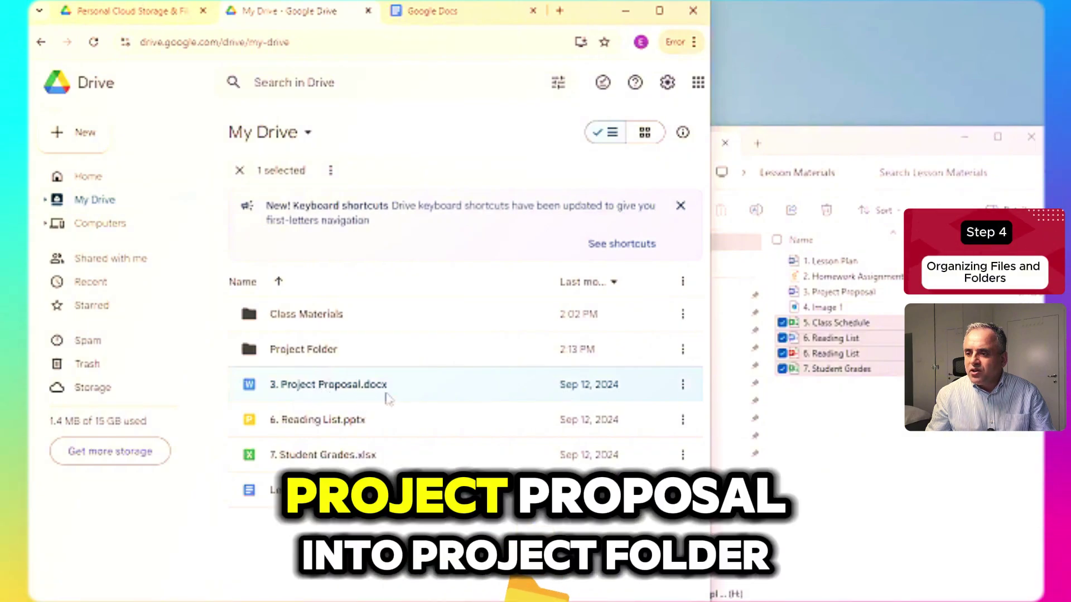
drag(355, 394, 341, 368)
drag(326, 355, 325, 353)
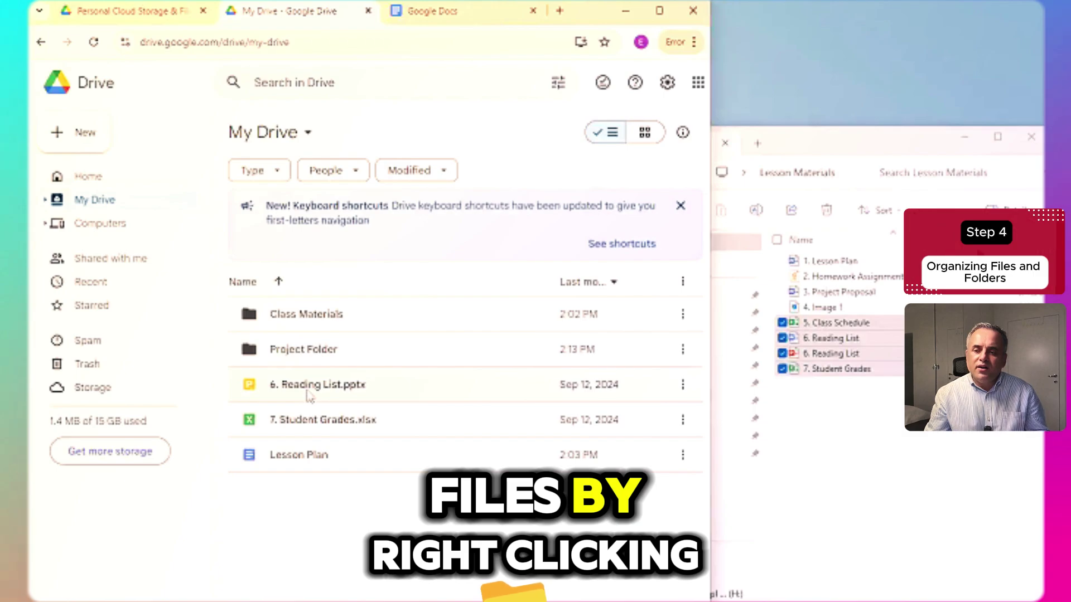
- Move 6. Reading List.pptx into Class Materials using Organize > Move
right_click(308, 392)
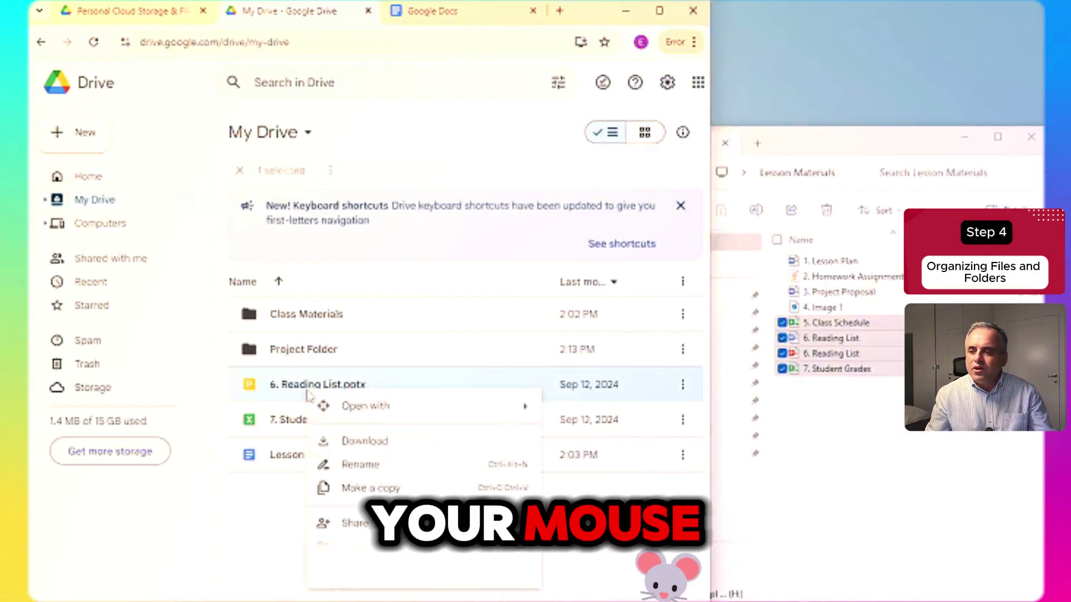
mouse_move(335, 548)
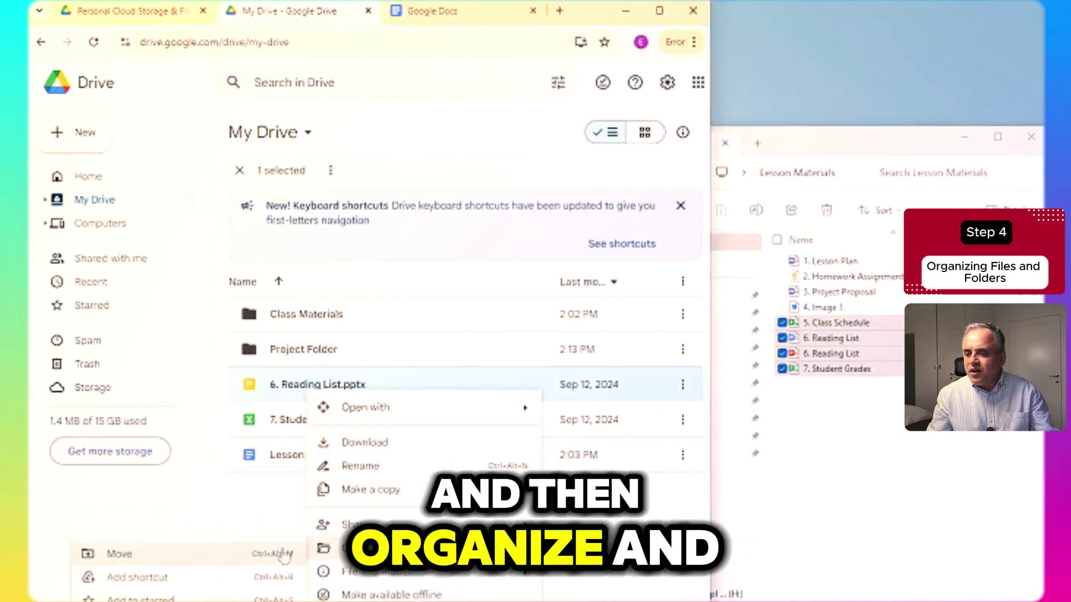
click(162, 555)
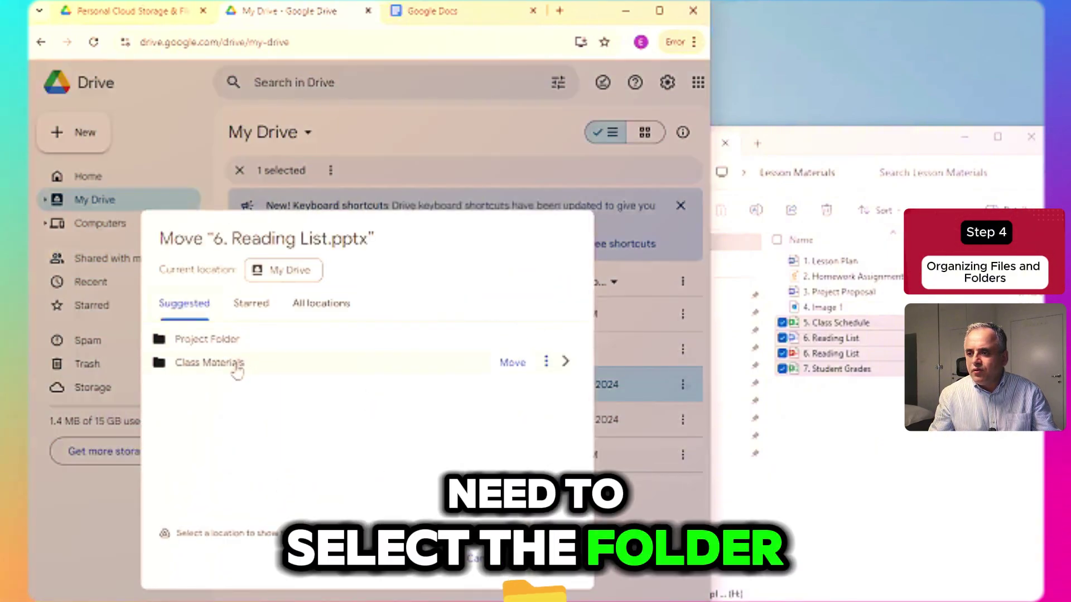
click(237, 368)
click(540, 555)
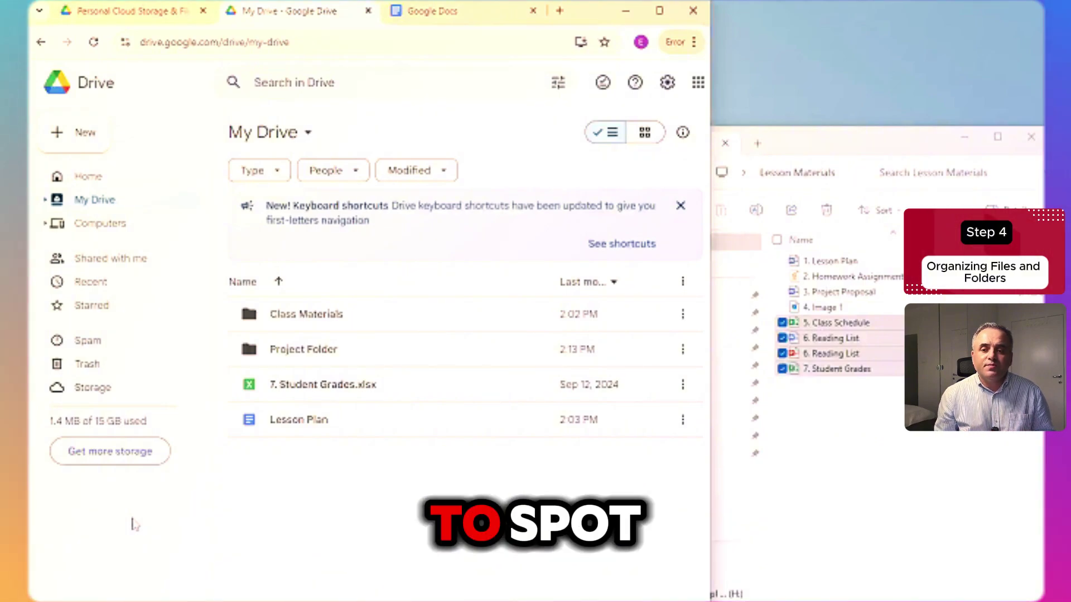
- Colour the Class Materials folder blue
right_click(333, 320)
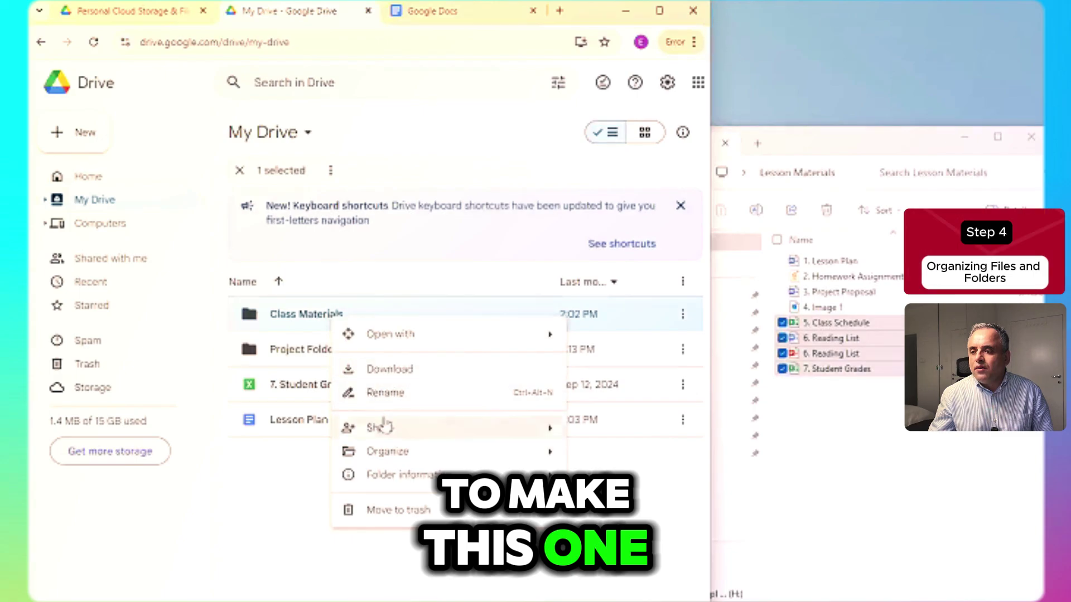
mouse_move(392, 454)
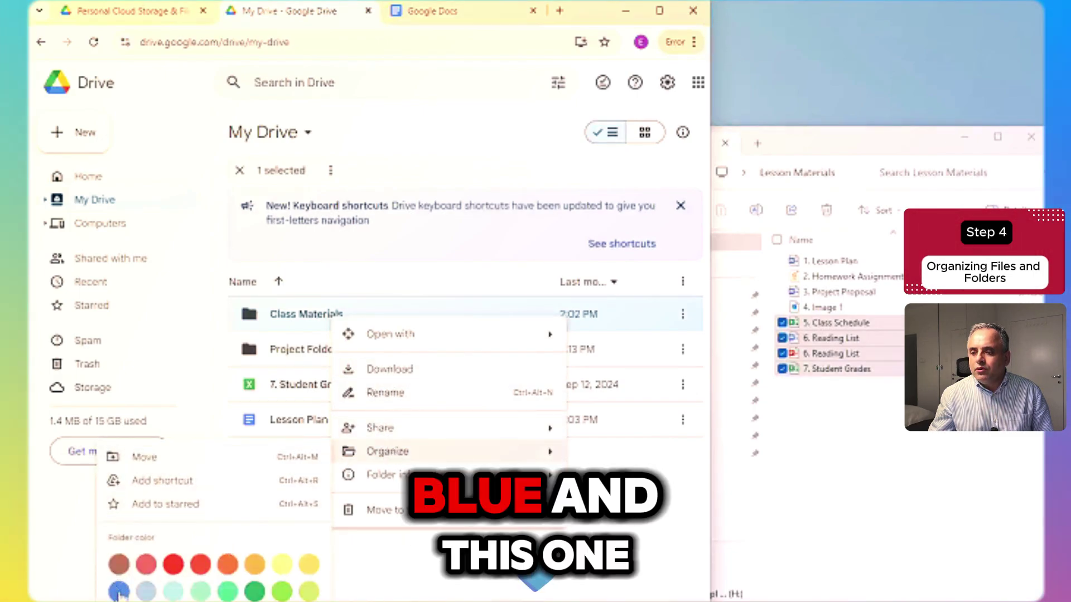
click(118, 591)
- Colour Project Folder green
right_click(304, 357)
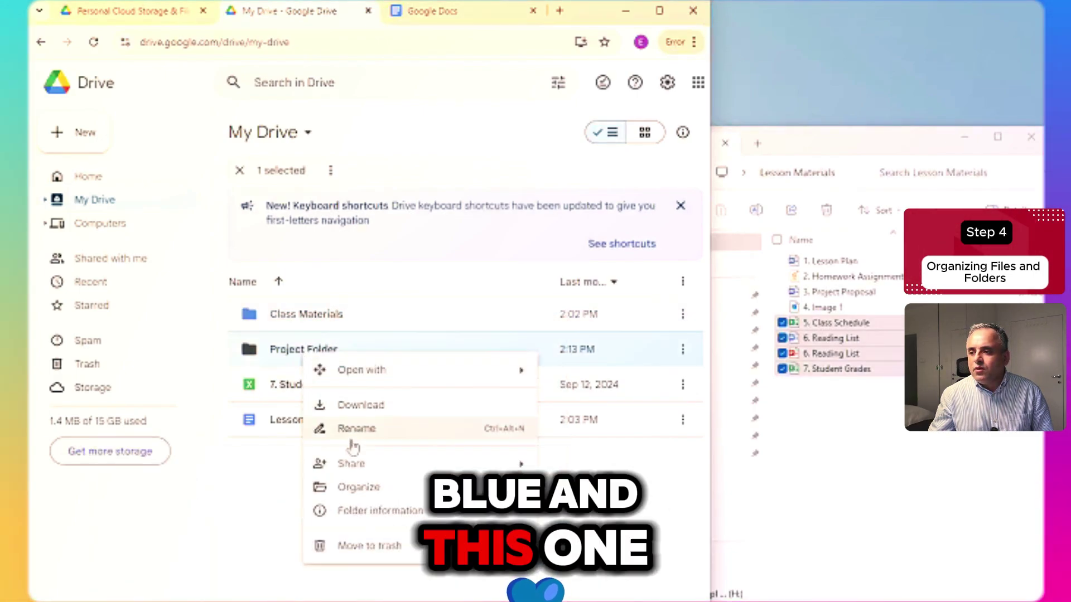
mouse_move(377, 487)
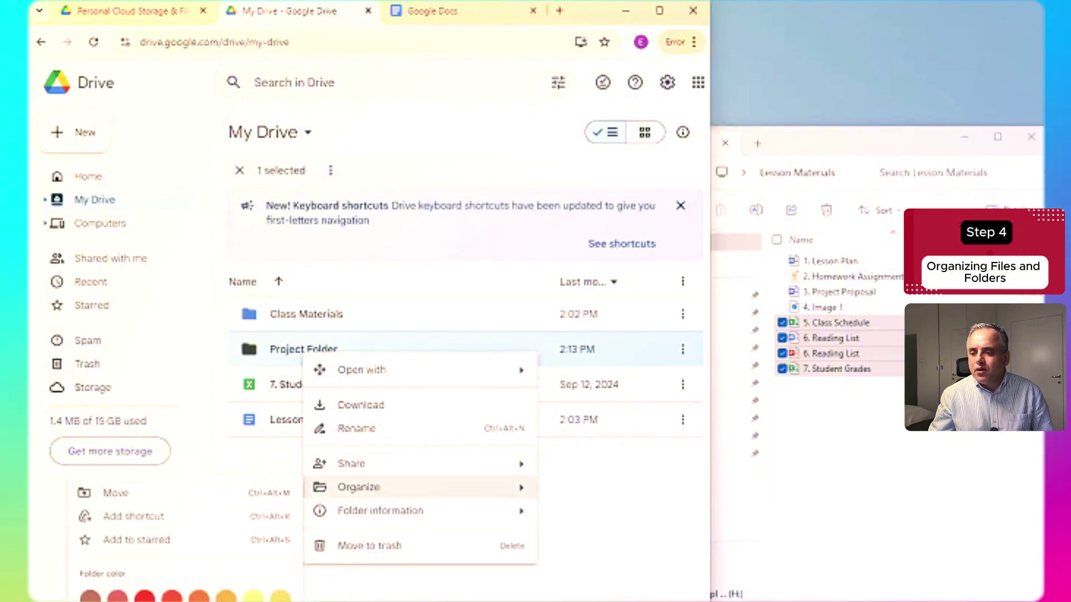
click(117, 600)
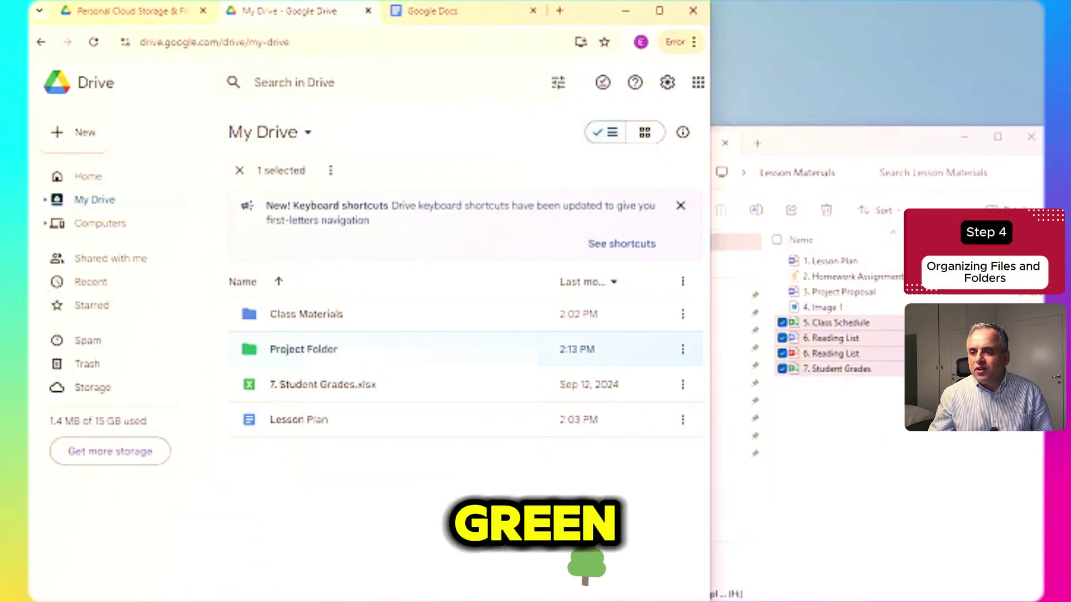
click(359, 541)
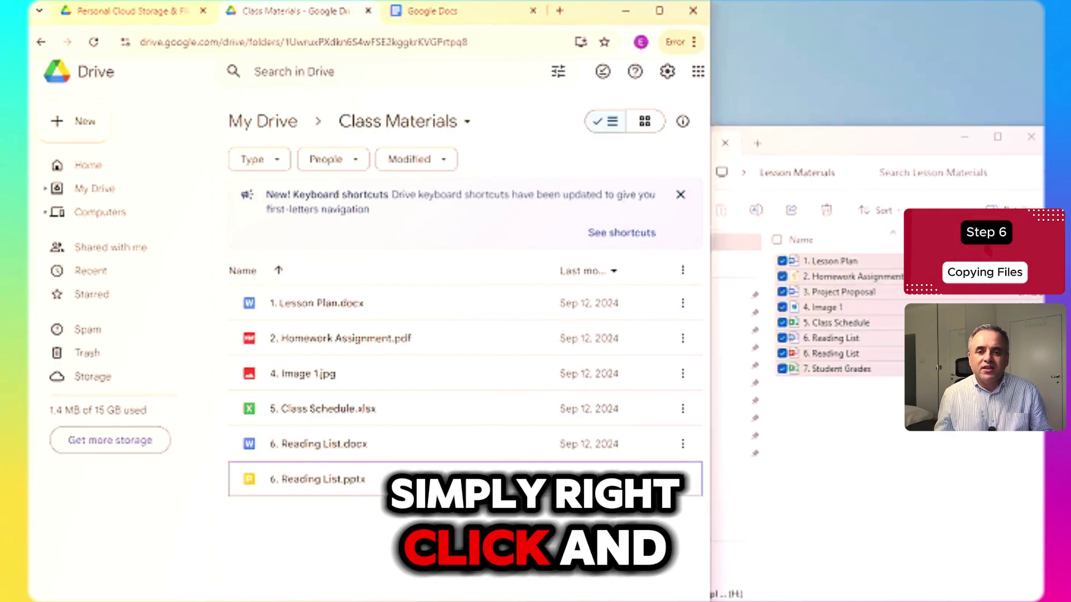
- Make a copy of 1. Lesson Plan.docx
click(322, 308)
right_click(323, 310)
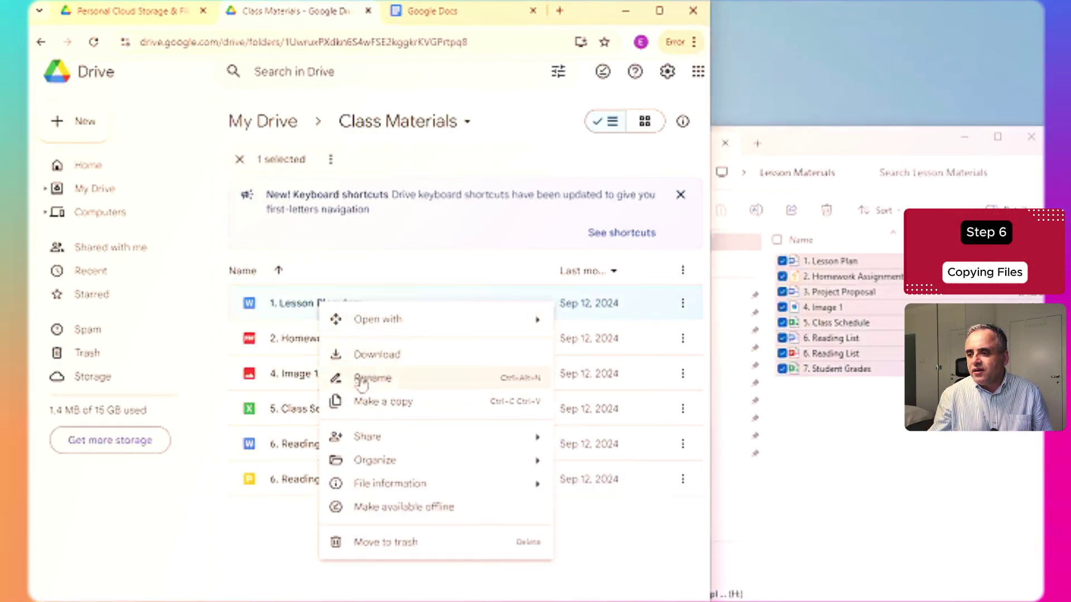
click(335, 375)
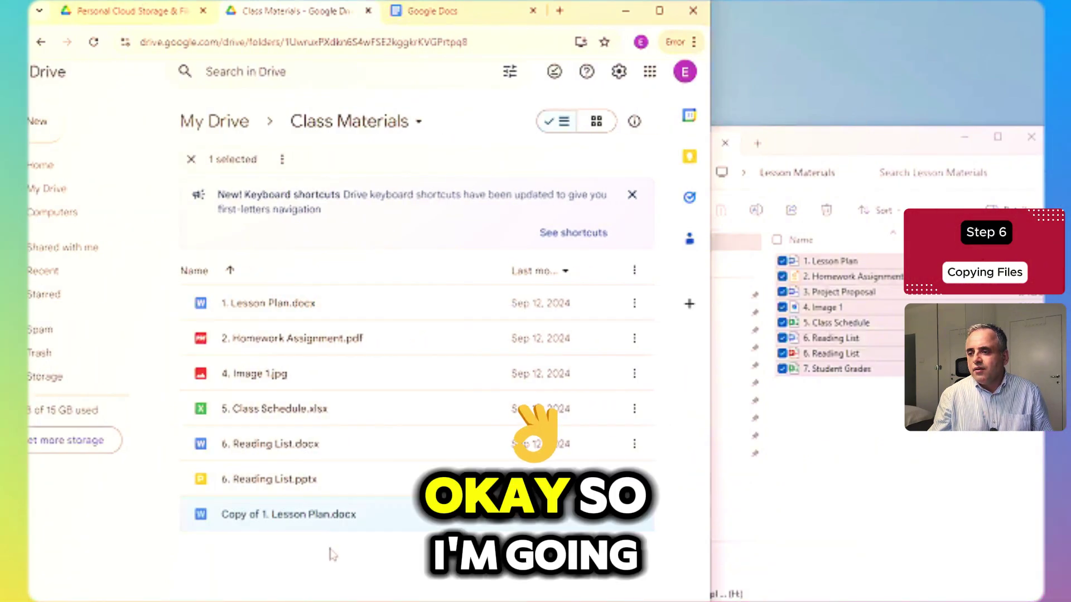
- Make a copy of 2. Homework Assignment.pdf
click(273, 345)
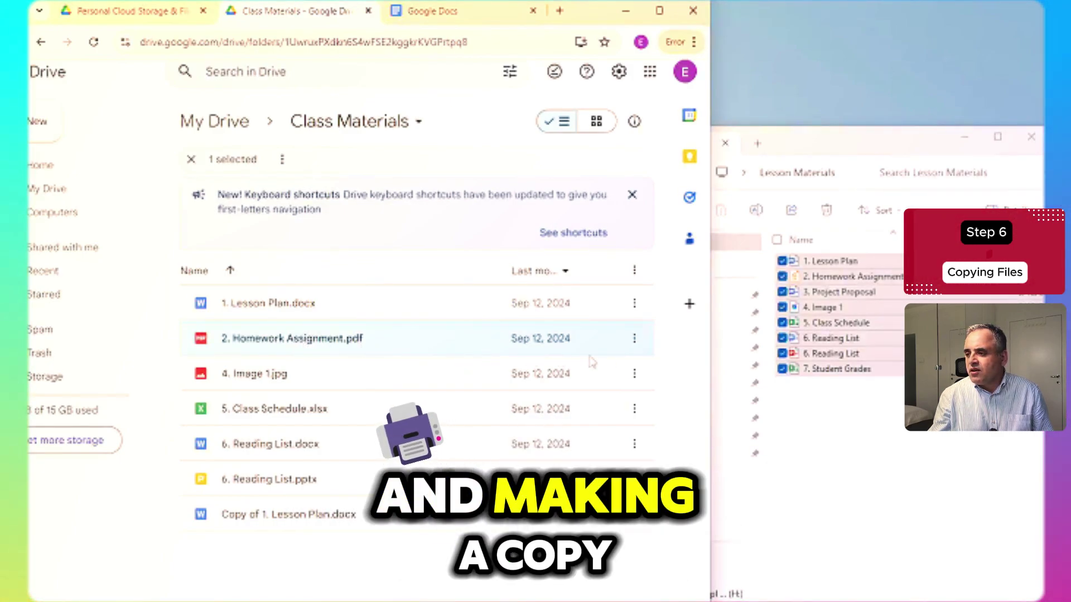
click(635, 339)
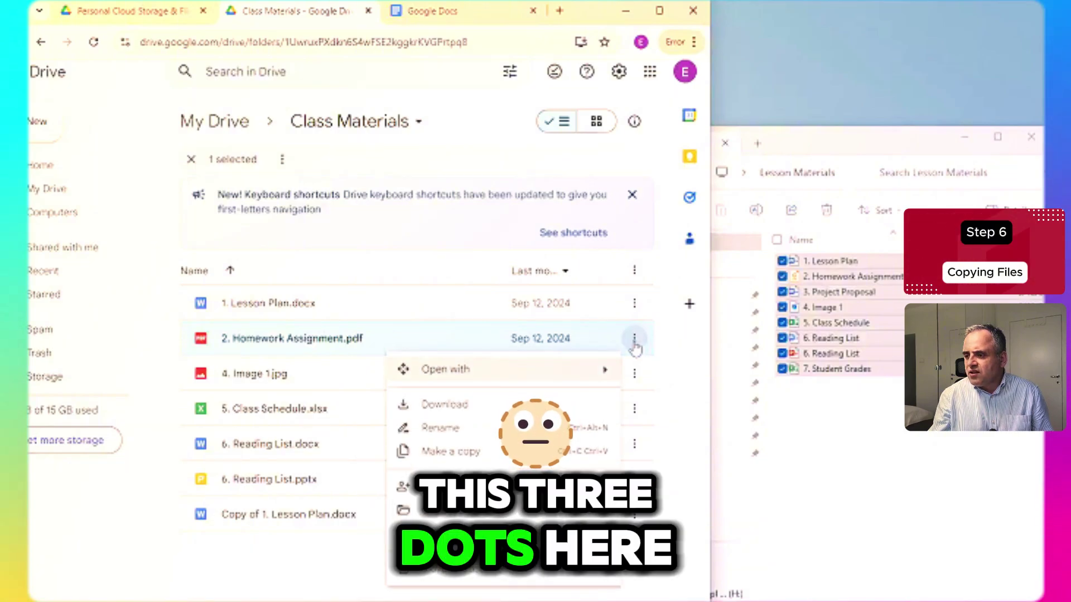
click(427, 459)
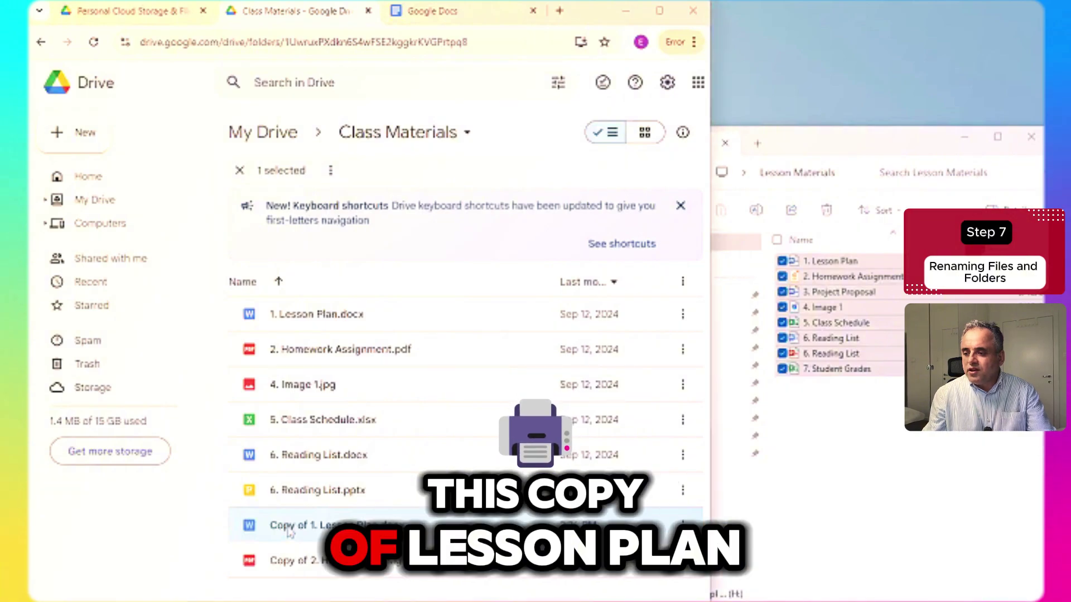
- Rename 'Copy of 1. Lesson Plan.docx' to 'Lesson Plan v2.docx'
right_click(288, 531)
click(323, 339)
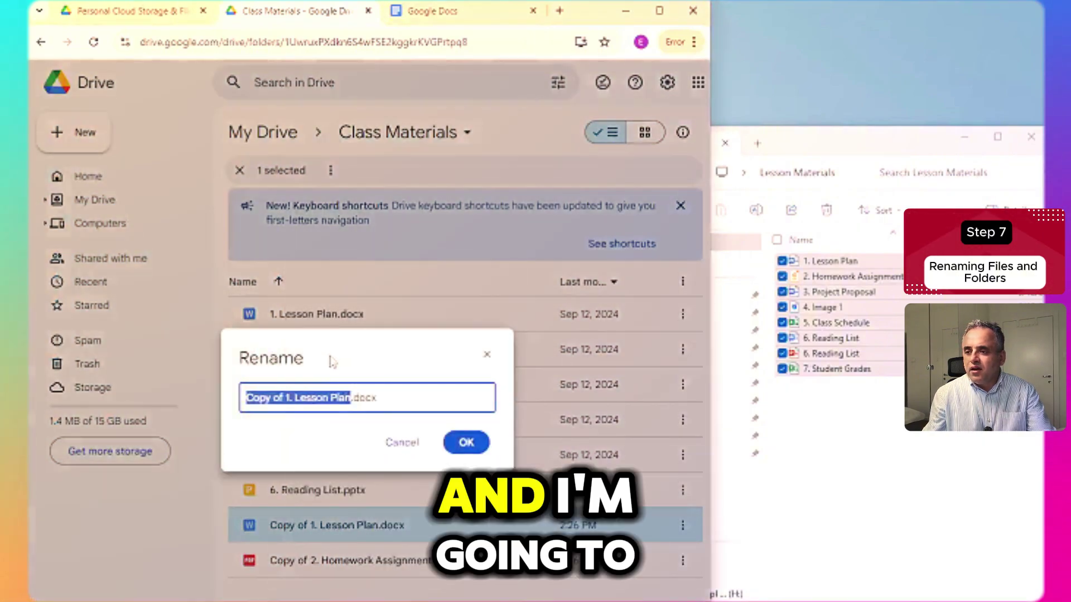
text(Less)
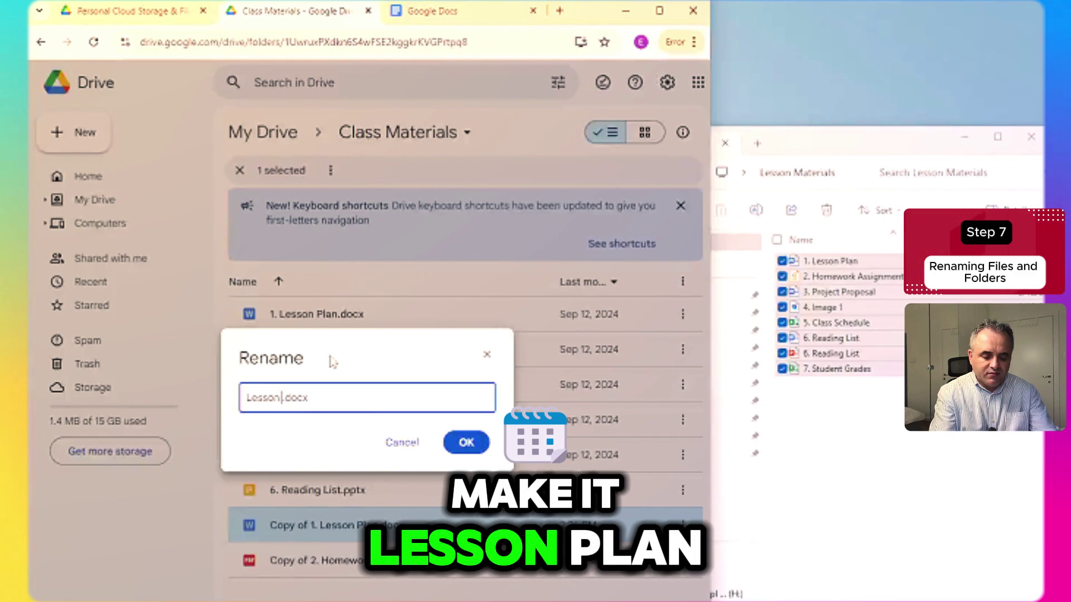
text(on Plan v2)
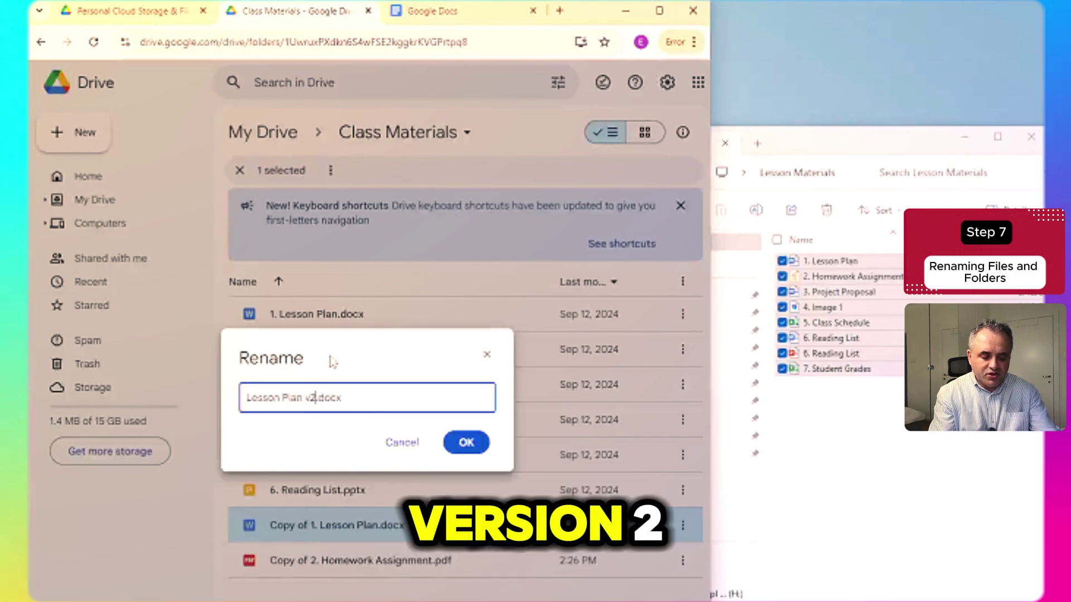
key(Return)
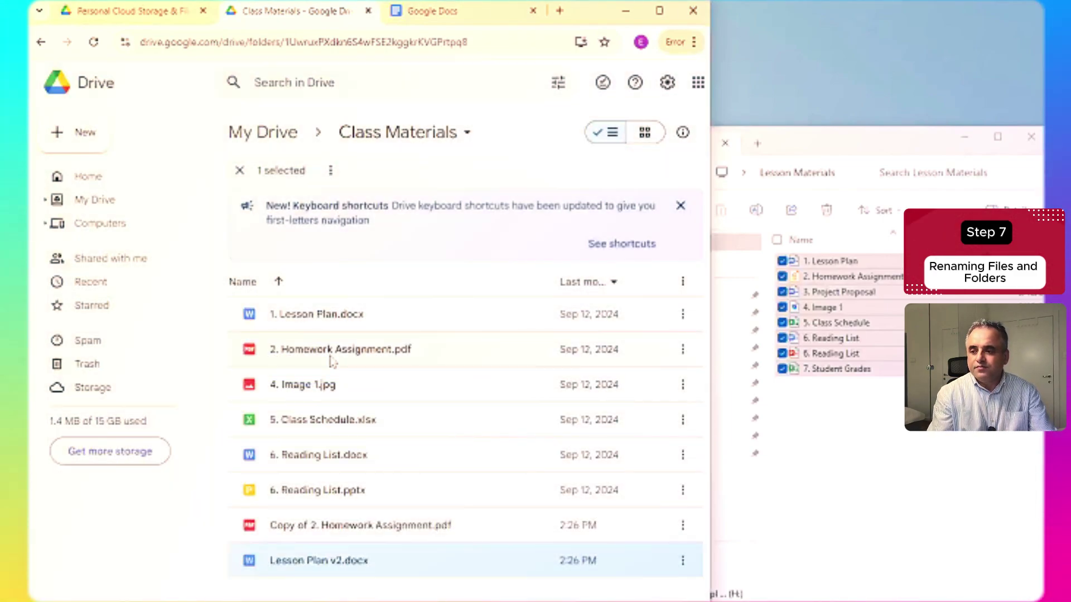
click(356, 534)
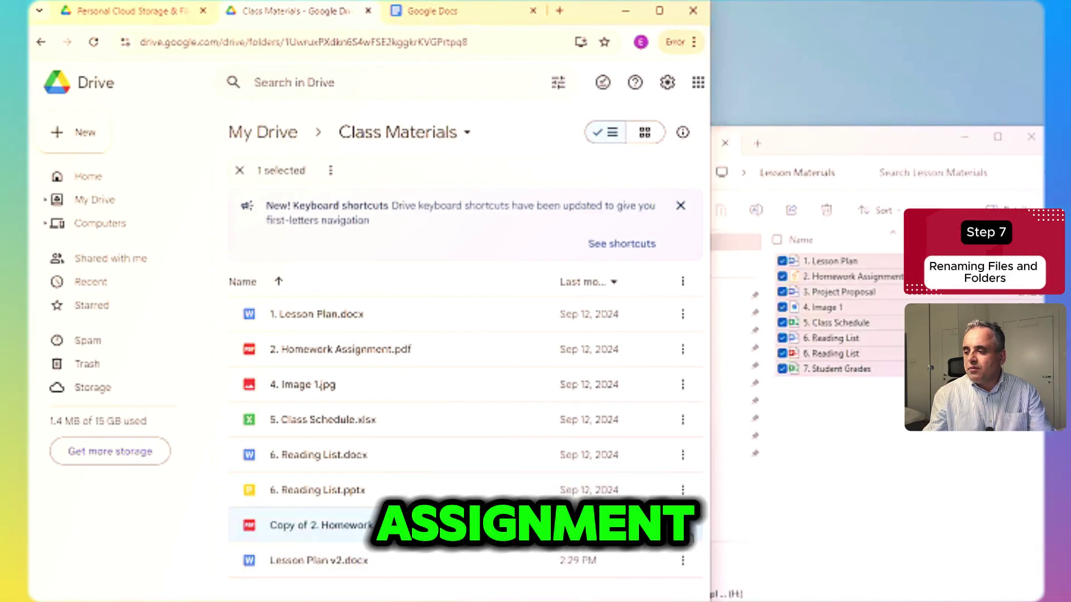
- Rename 'Copy of 2. Homework Assignment.pdf' to 'Homework Assignment v2.pdf', dropping the 'Copy of 2.' prefix
click(684, 526)
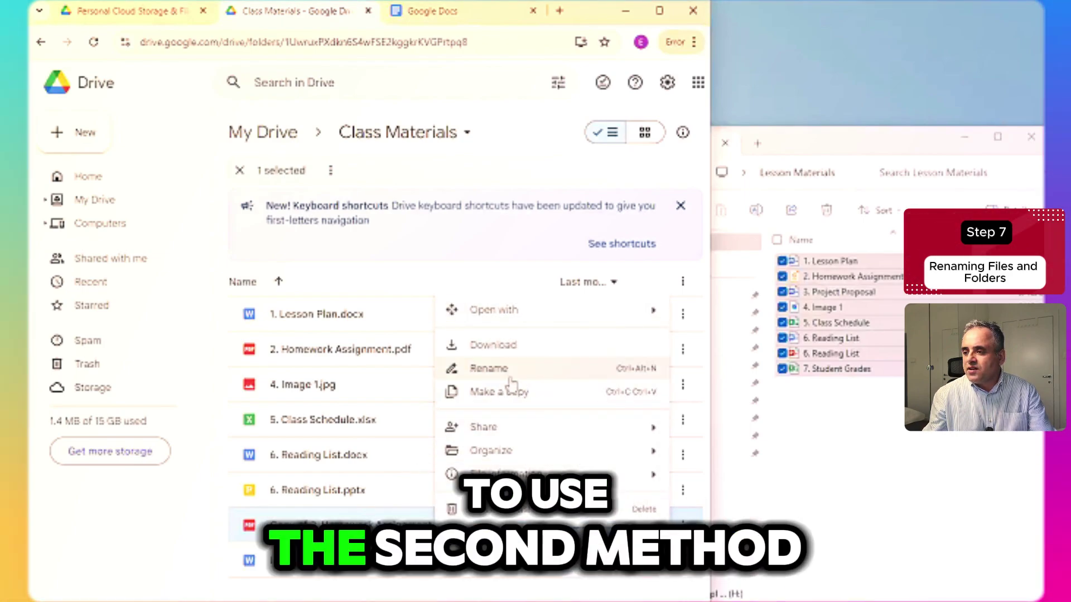
click(504, 372)
click(298, 398)
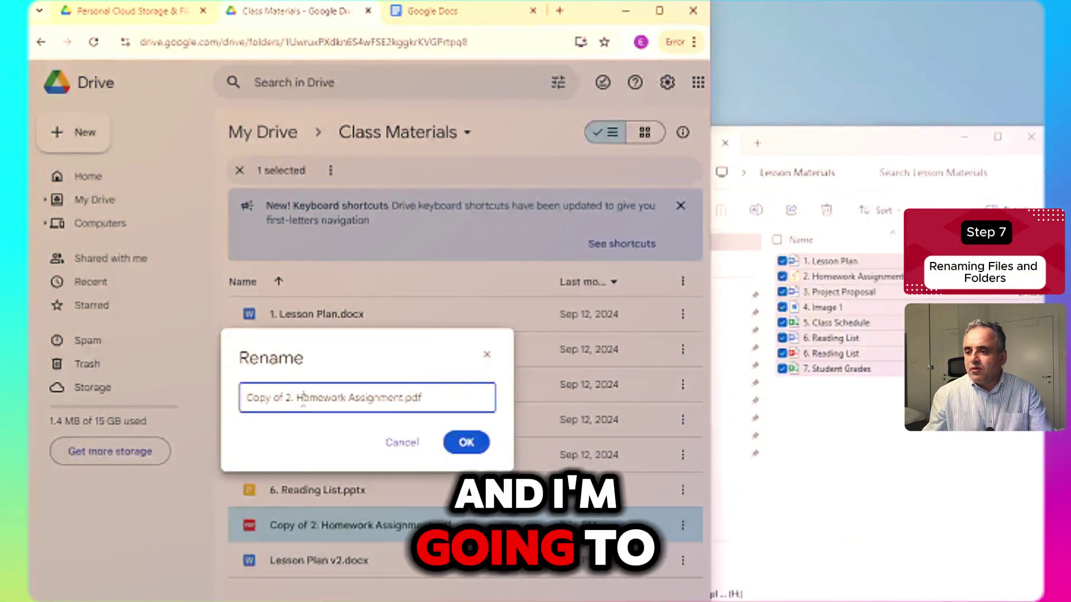
drag(299, 397, 173, 400)
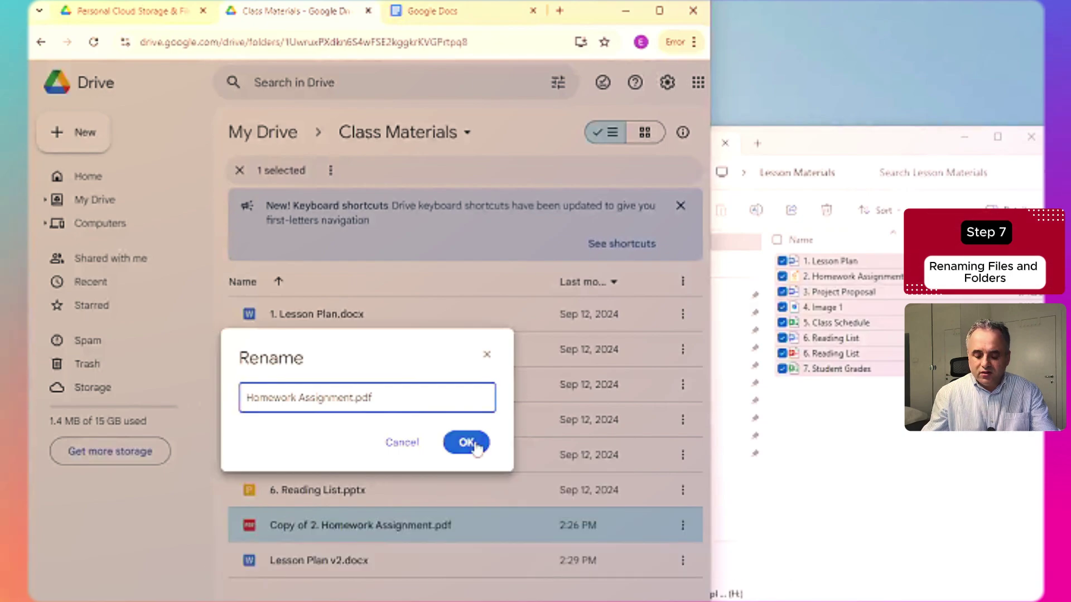
text(v2)
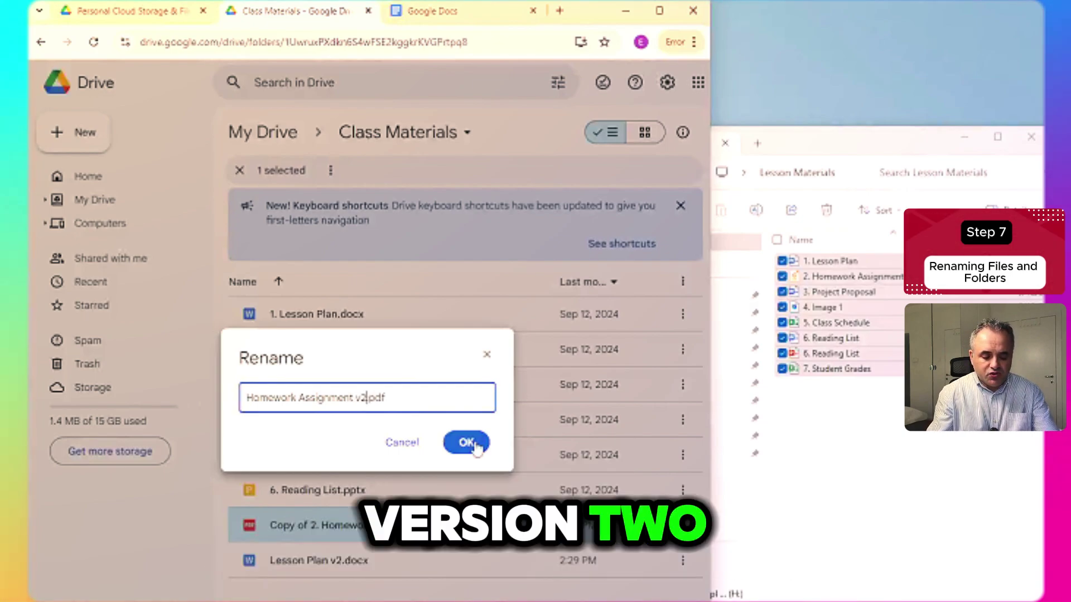
click(476, 444)
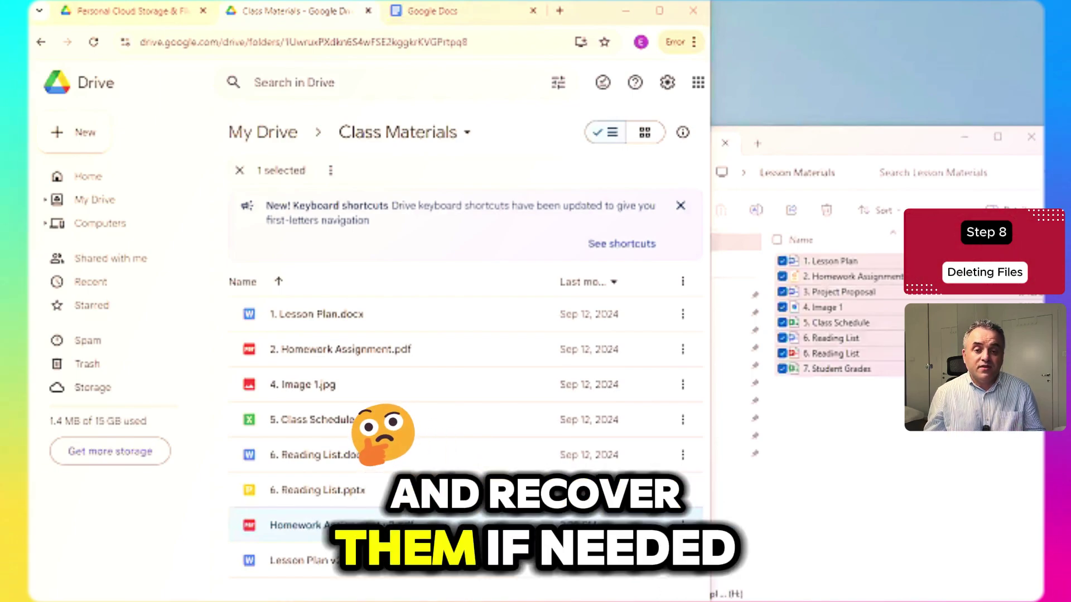
- Trash Homework Assignment v2.pdf from Class Materials, then restore Lesson Plan v2.docx from Trash
key(Escape)
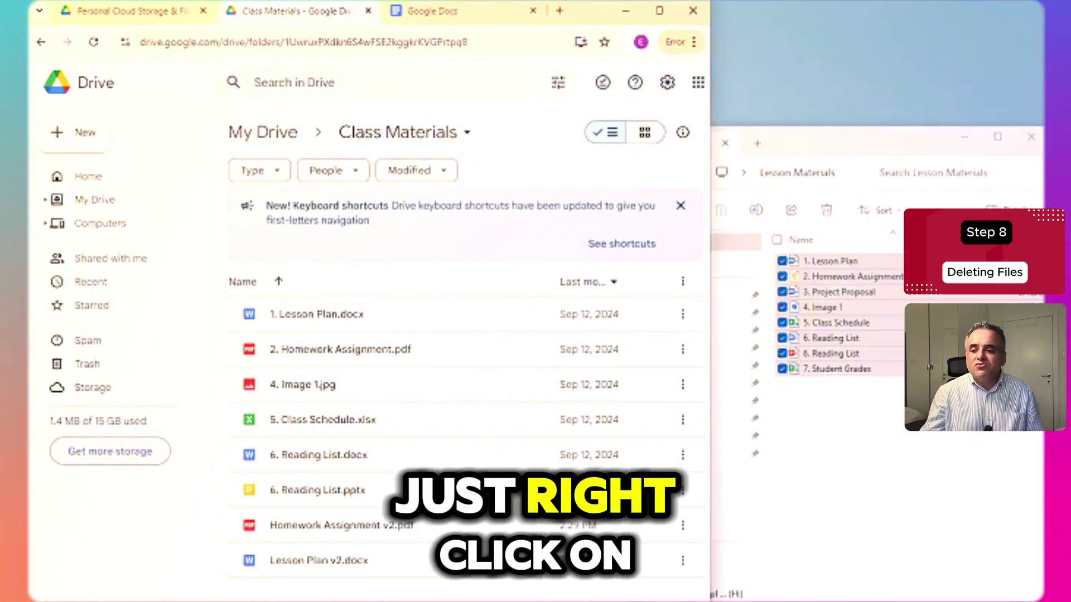
right_click(326, 528)
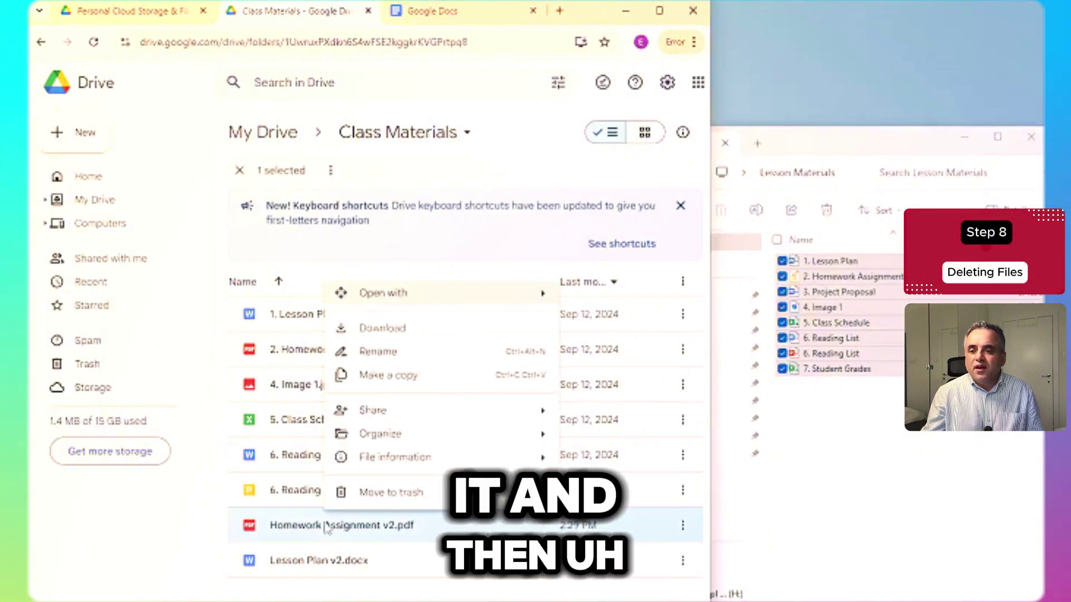
click(376, 494)
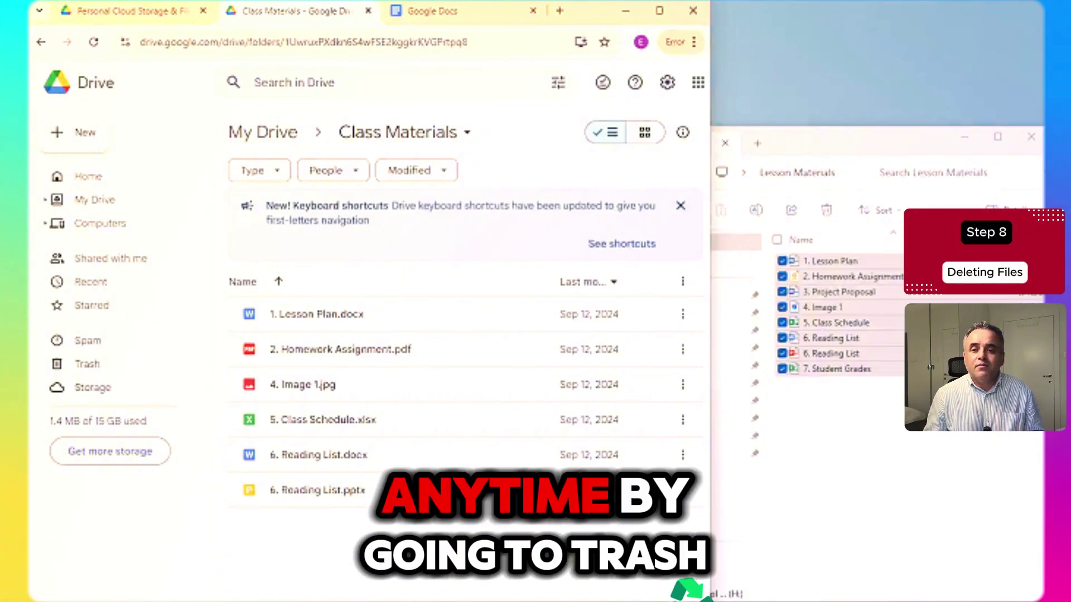
click(88, 364)
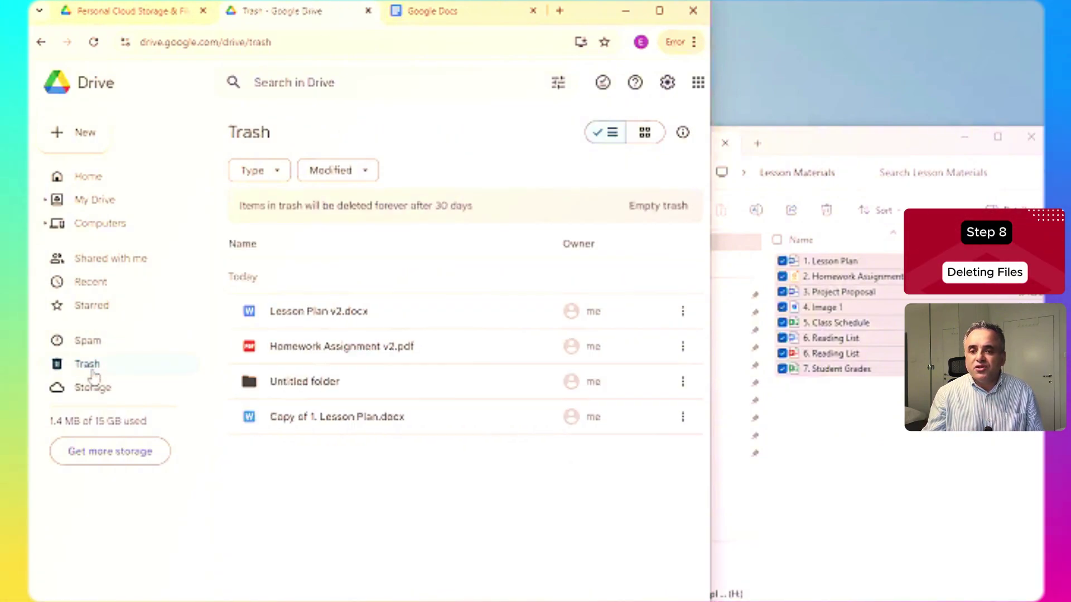
right_click(329, 317)
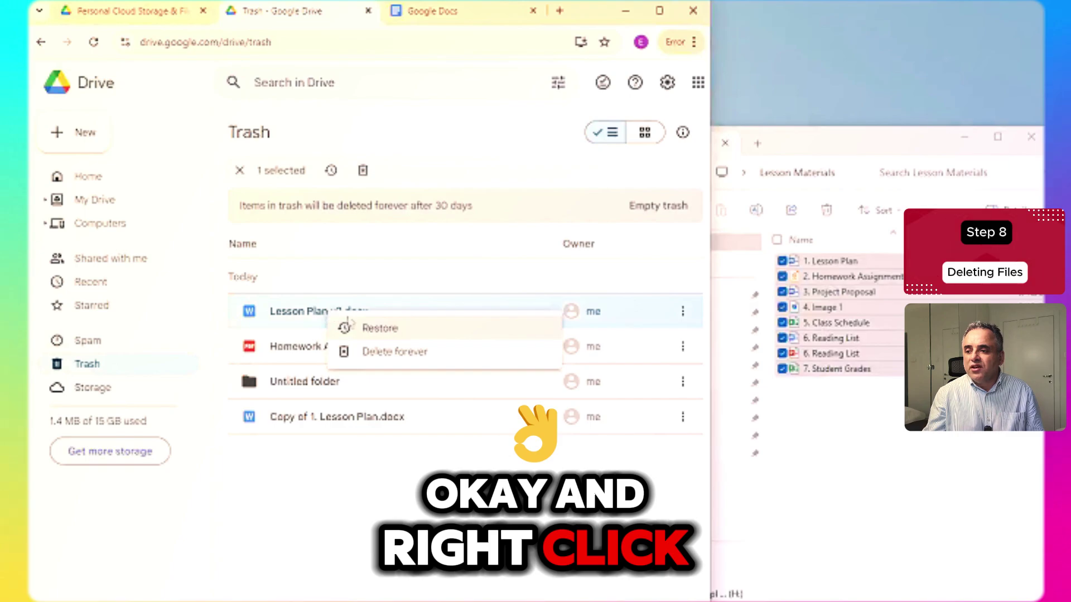
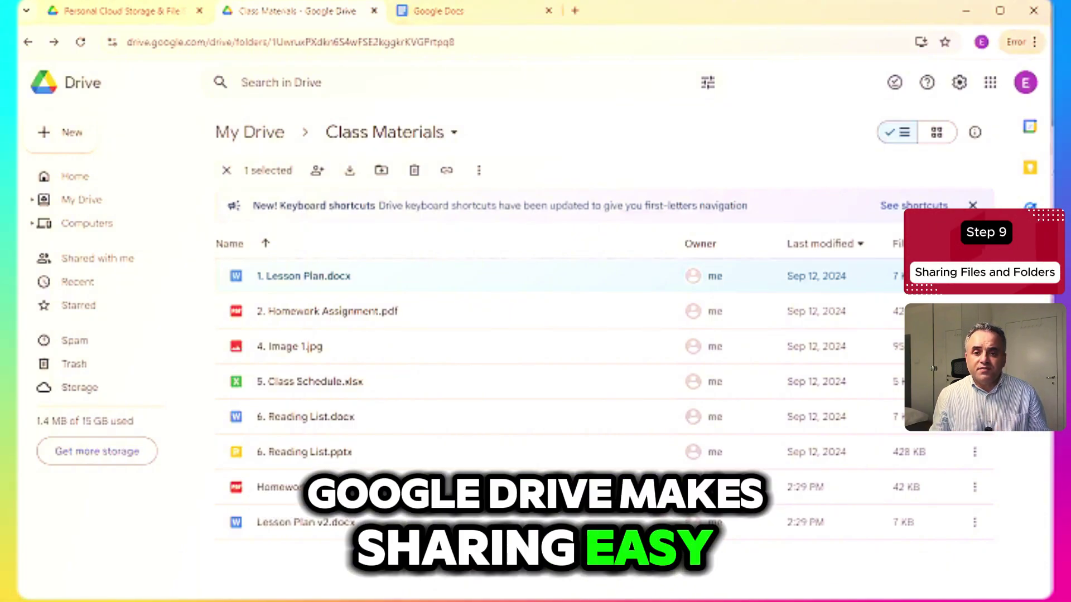
- Share 1. Lesson Plan.docx, adding the recipient's e-mail address from the suggestions
right_click(316, 281)
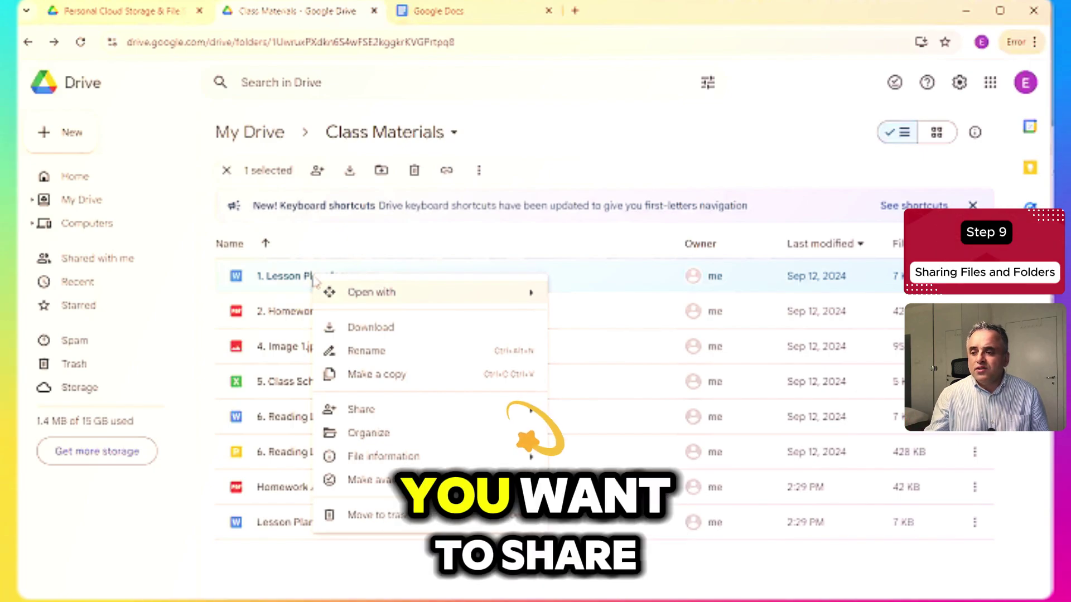
mouse_move(408, 421)
click(595, 414)
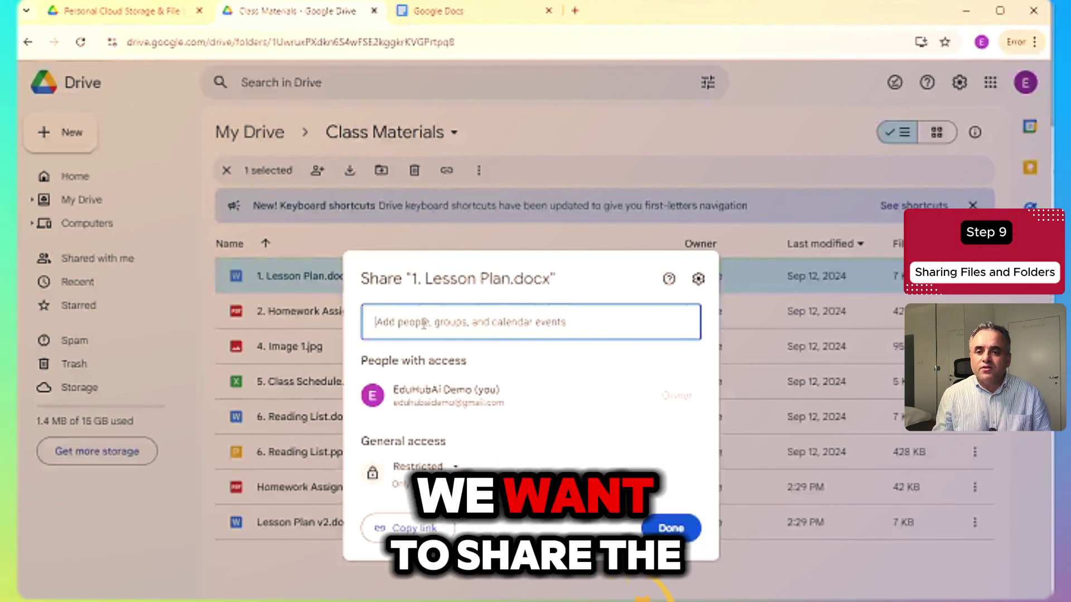
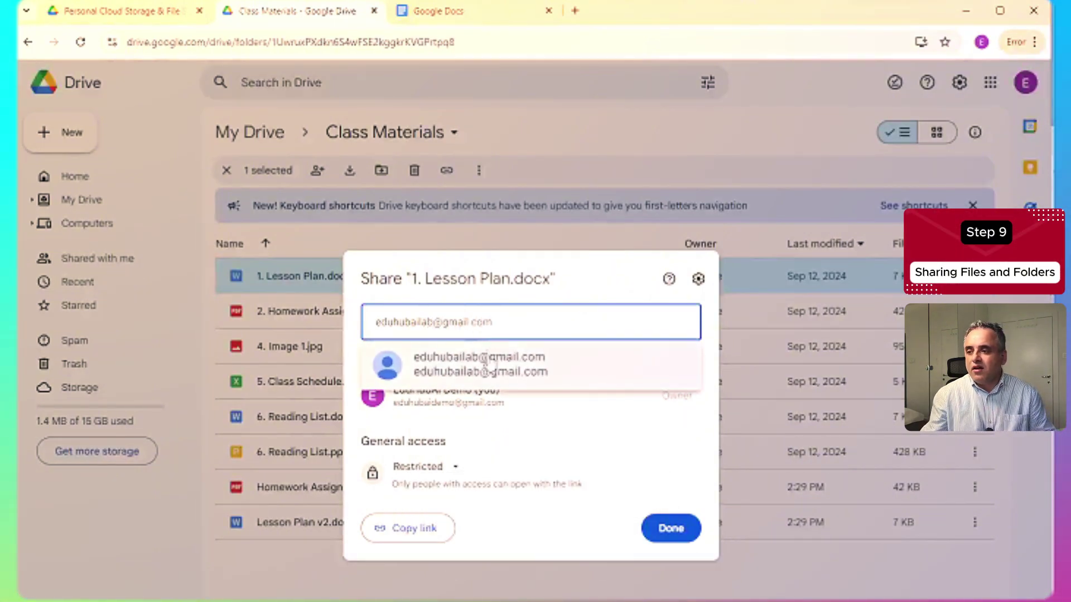
click(489, 369)
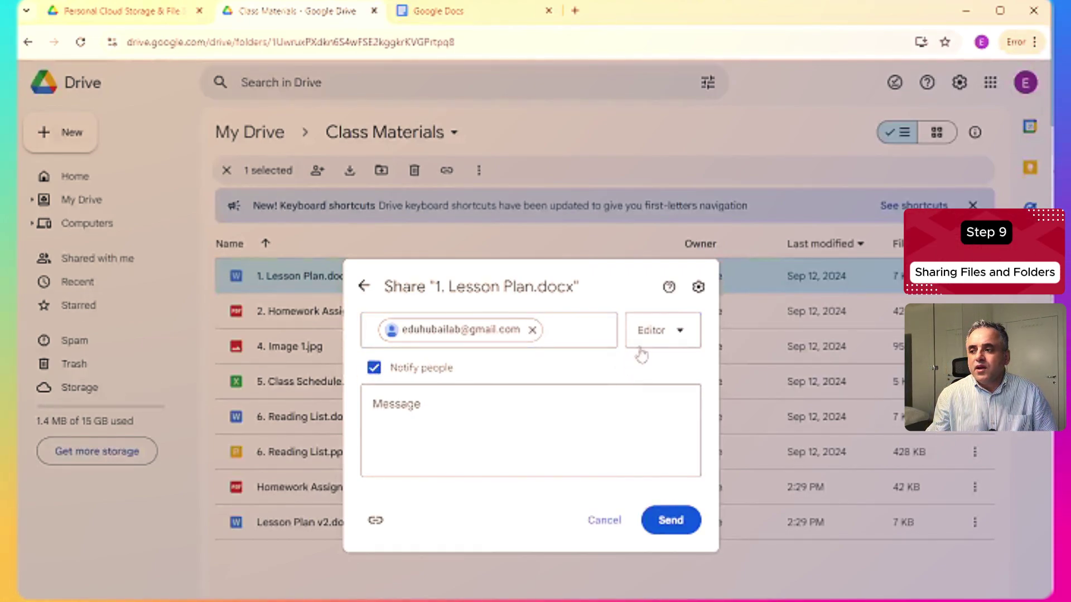
- Keep the recipient as Editor, leave the message blank, and send the lesson plan invitation
click(660, 342)
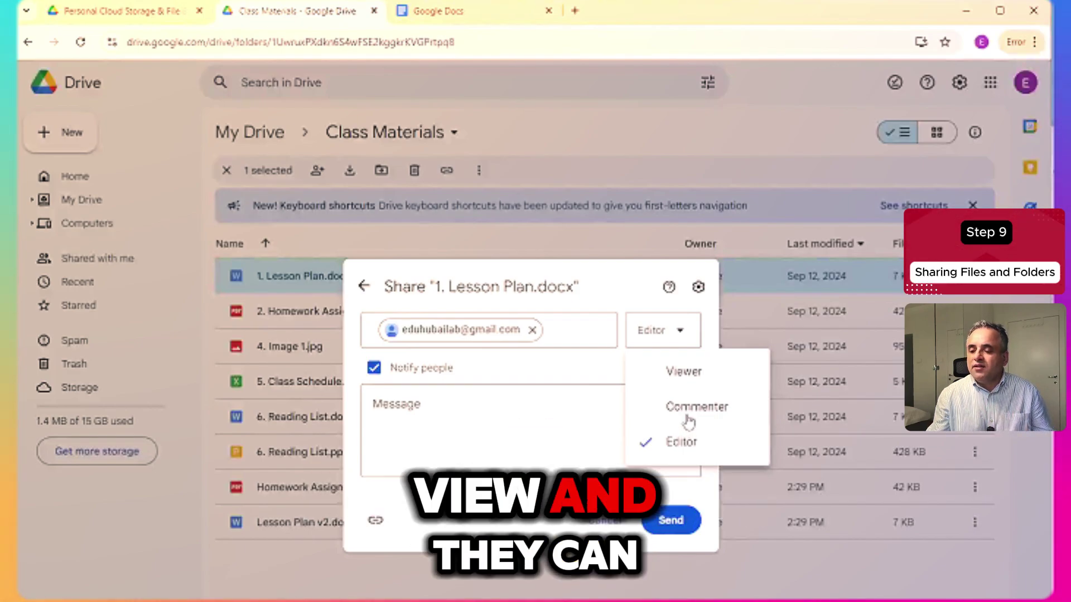
click(502, 428)
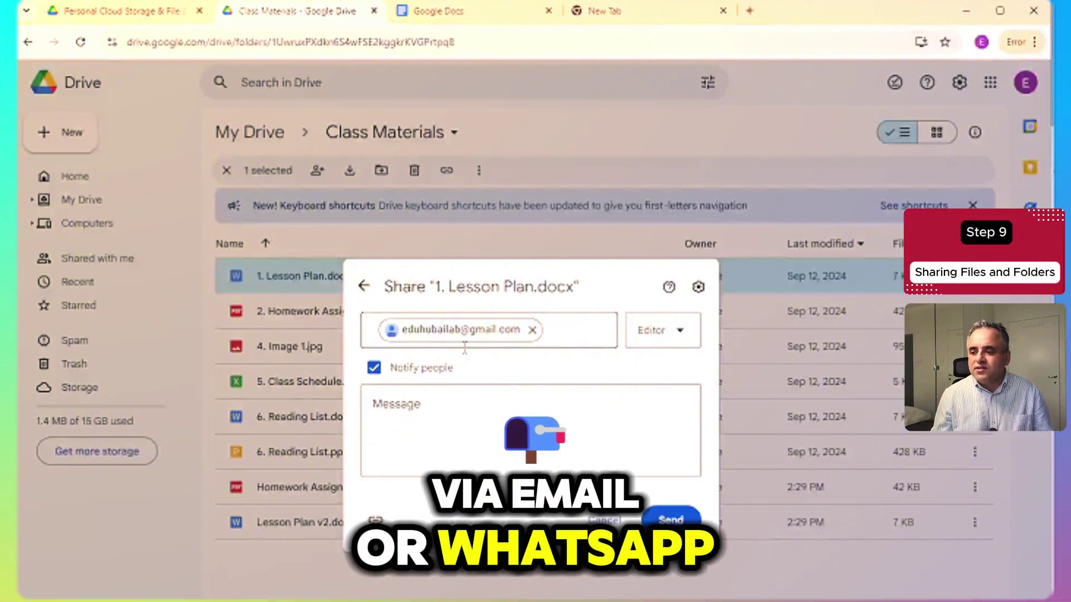
click(403, 425)
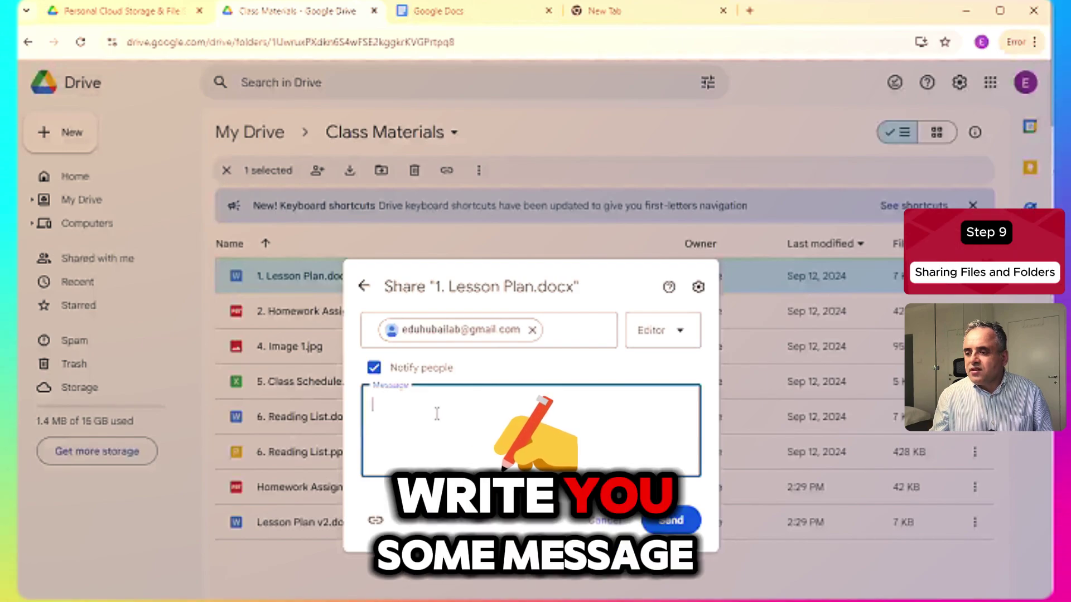
click(376, 371)
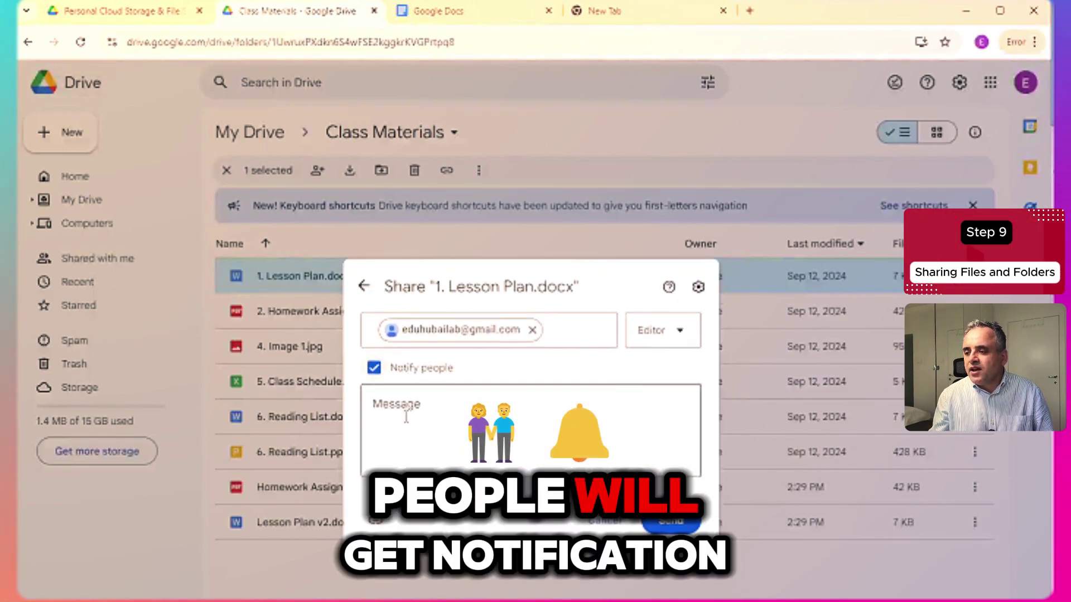
click(406, 418)
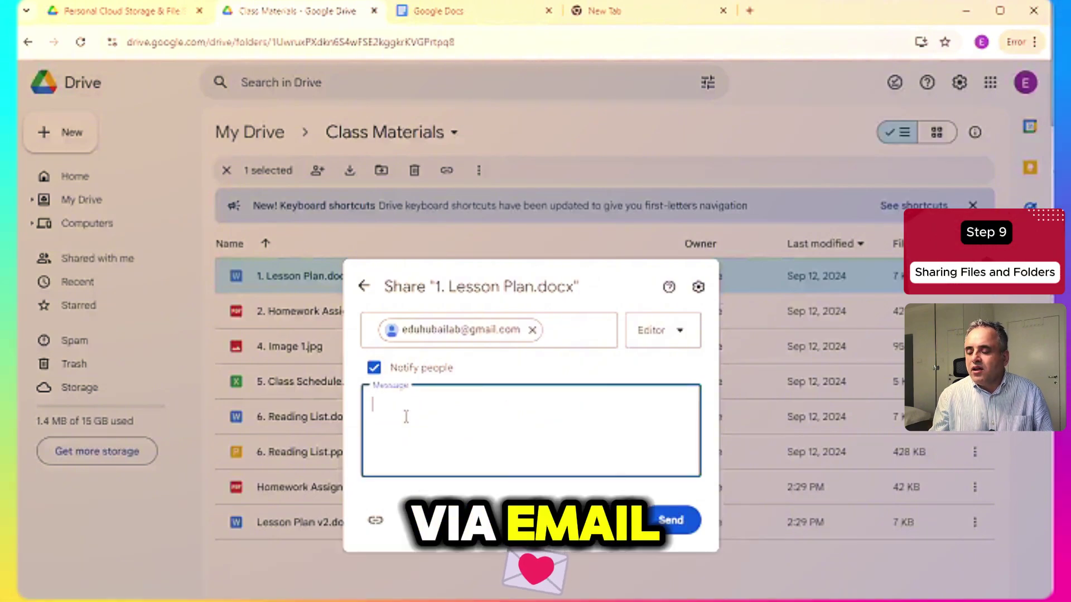
click(671, 525)
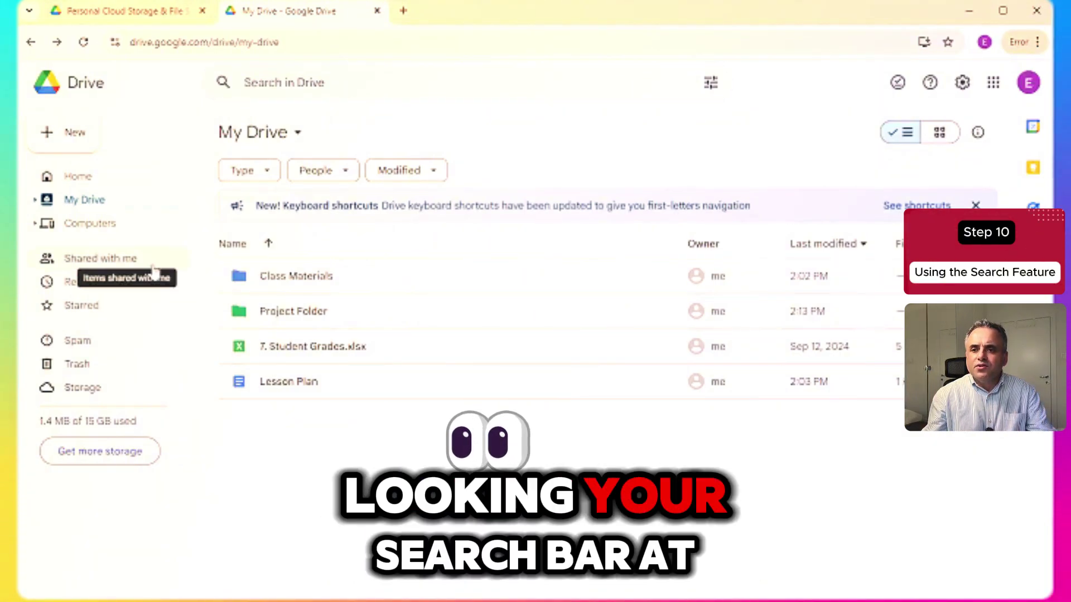
- Search the drive for 'class schedule'
click(281, 76)
text(class schedu)
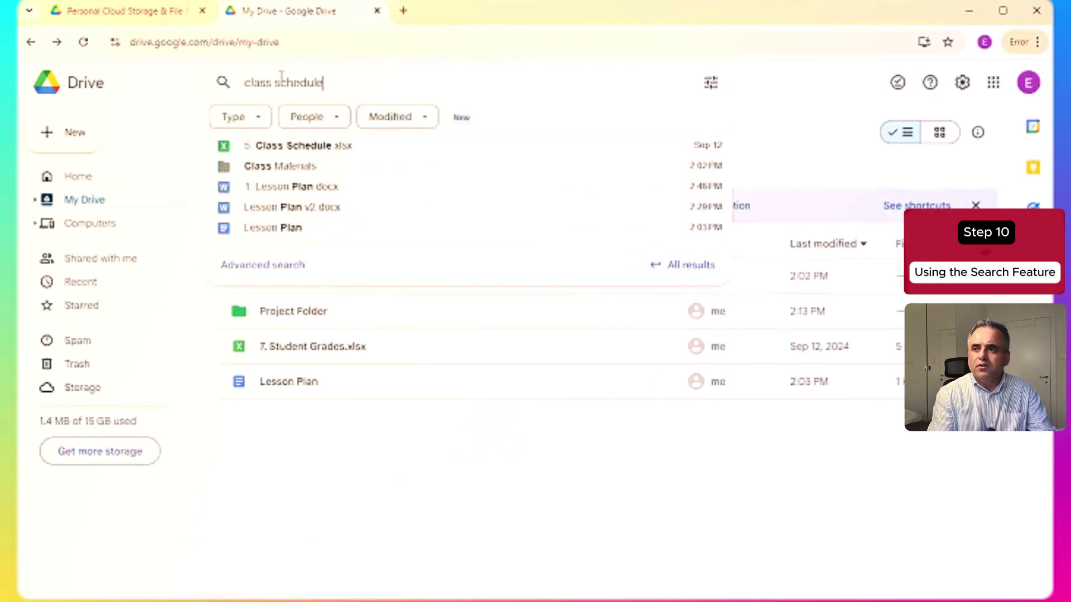
text(le)
key(Return)
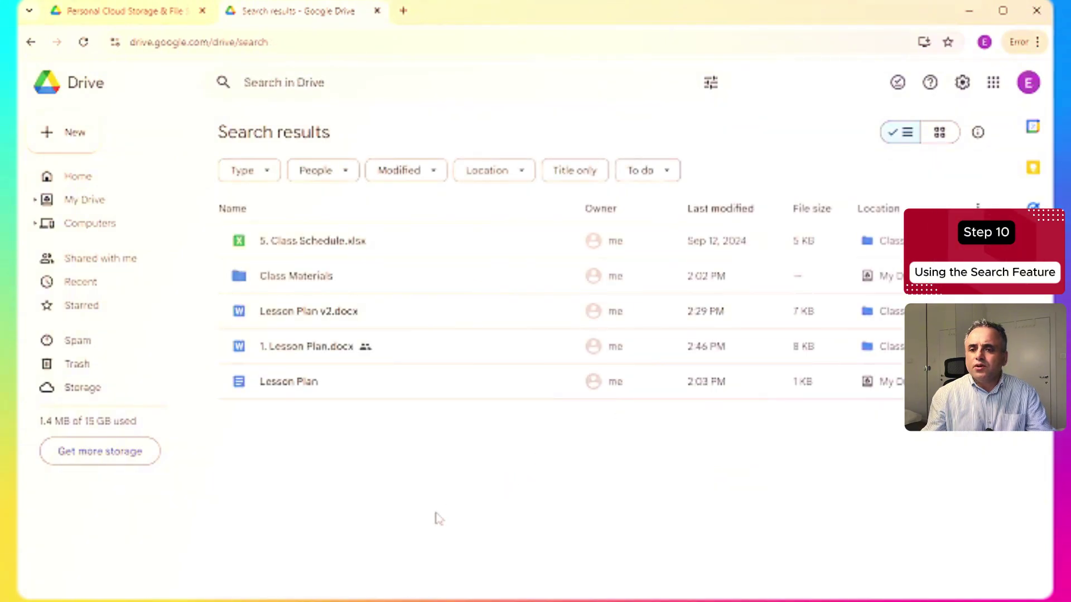
- Filter the search to PDFs, finding the two homework assignment PDFs, then clear it
click(711, 84)
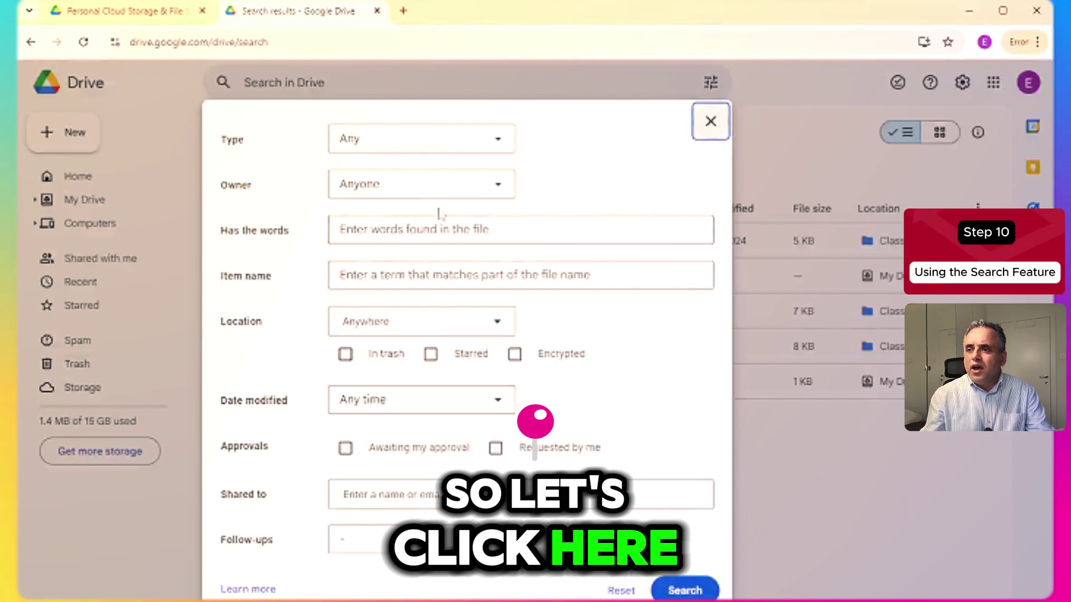
click(427, 147)
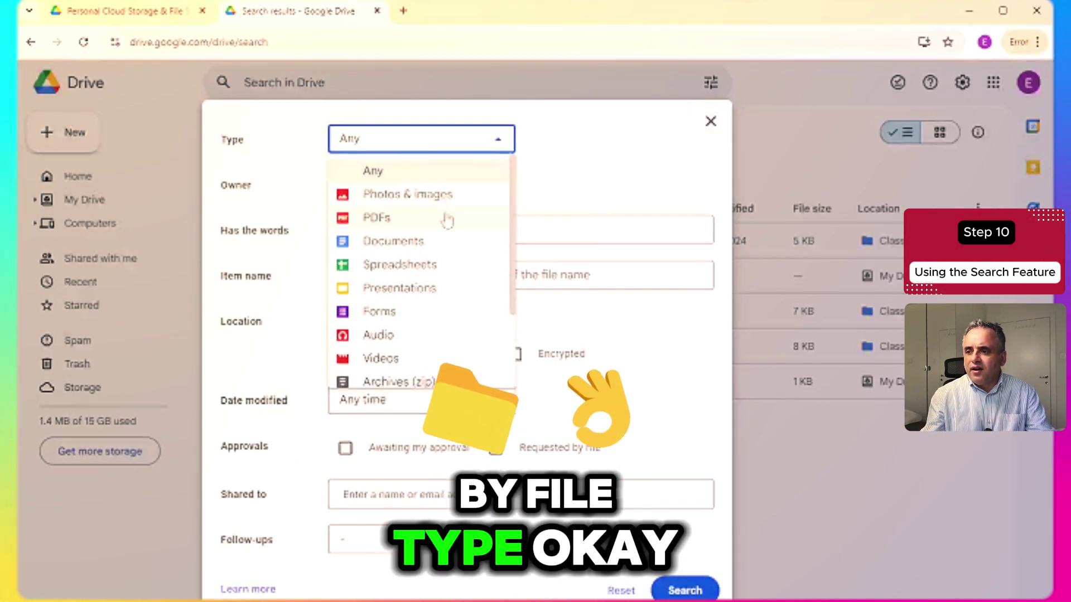
scroll(413, 363, down, 2)
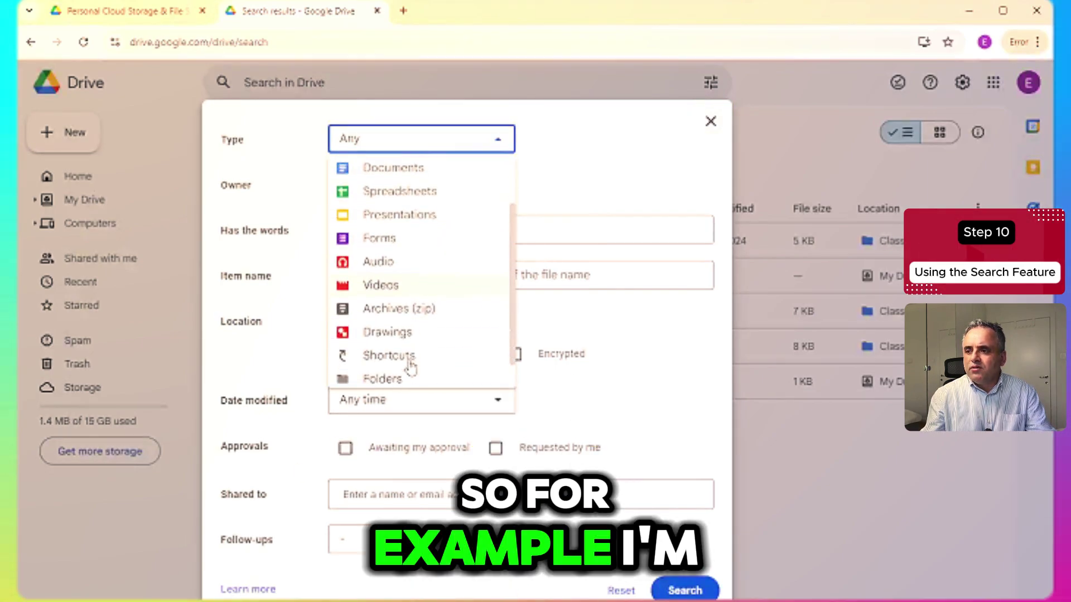
scroll(411, 367, up, 3)
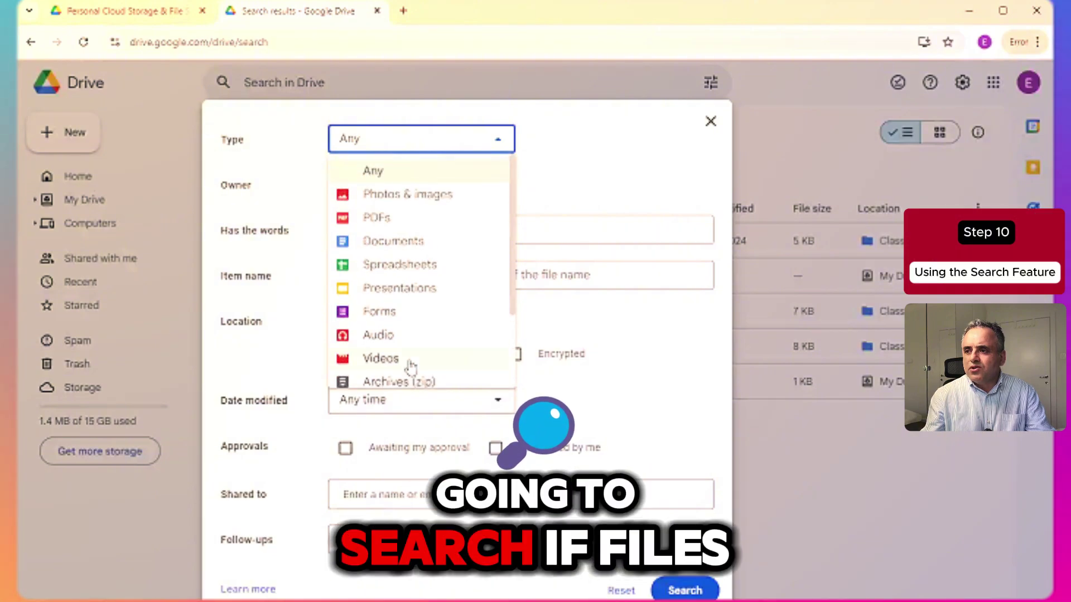
click(383, 217)
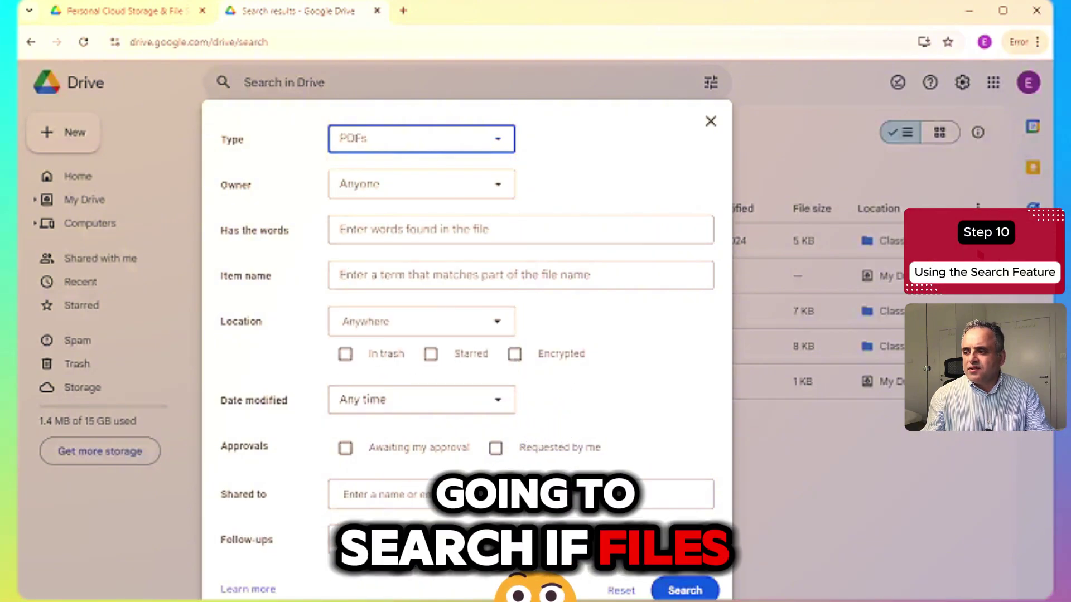
click(695, 595)
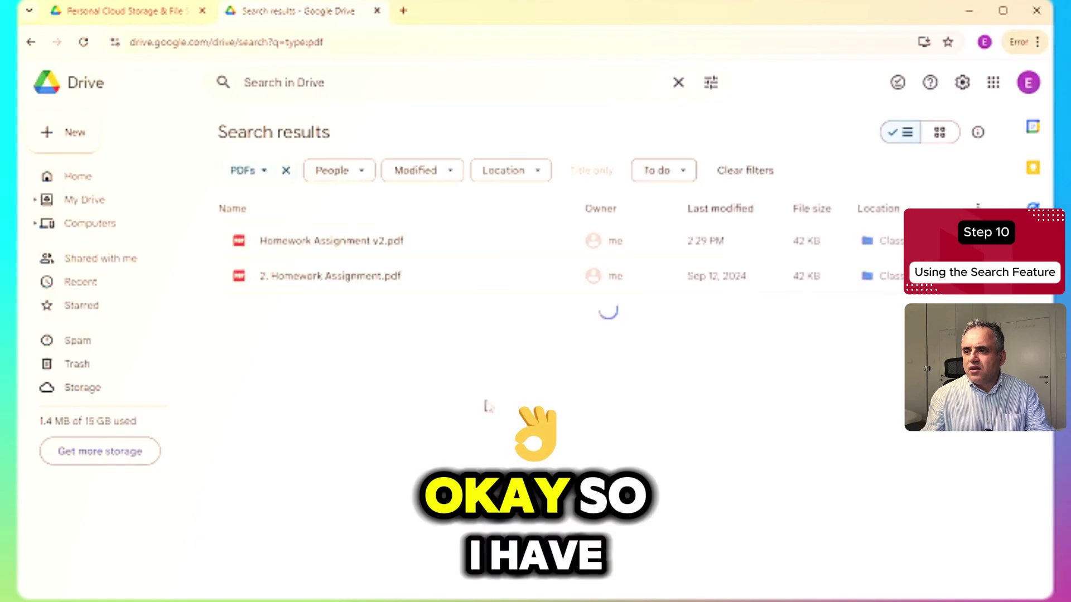
click(680, 83)
- Run an advanced search limited to the Presentations file type
click(711, 83)
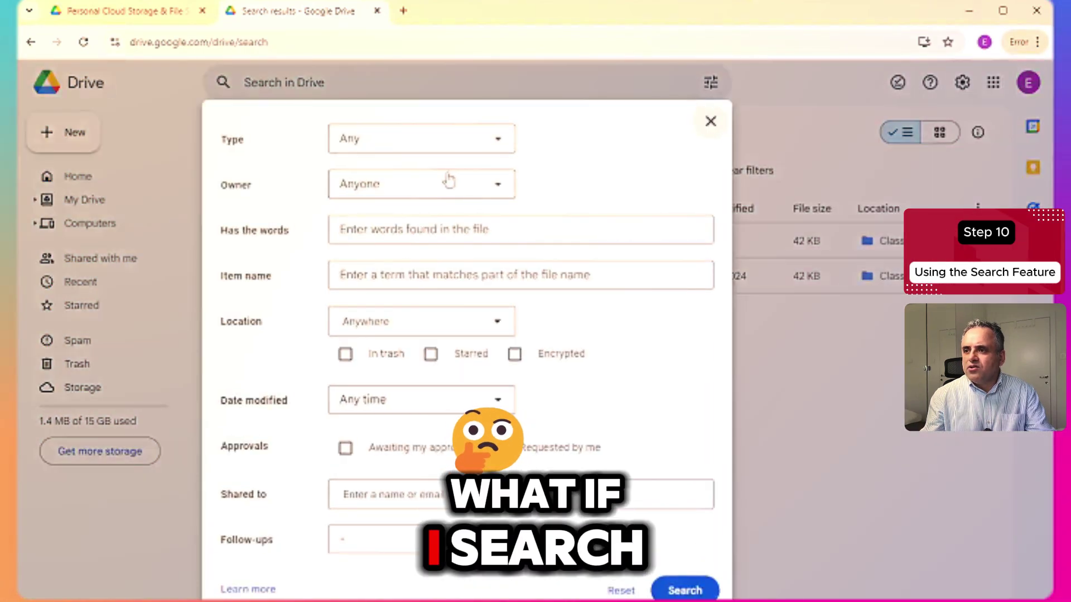
click(435, 149)
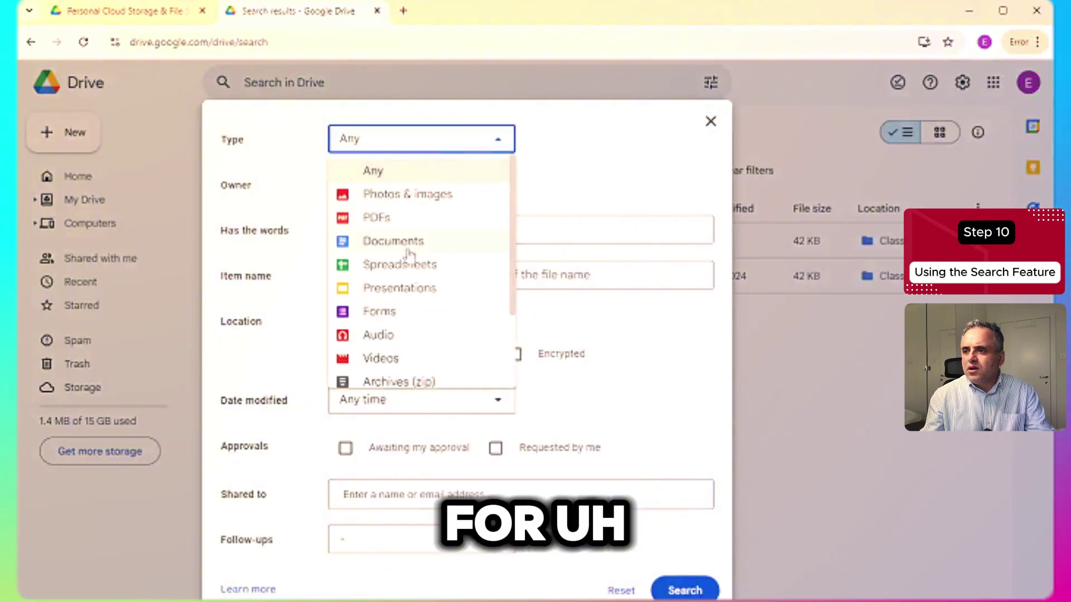
click(401, 288)
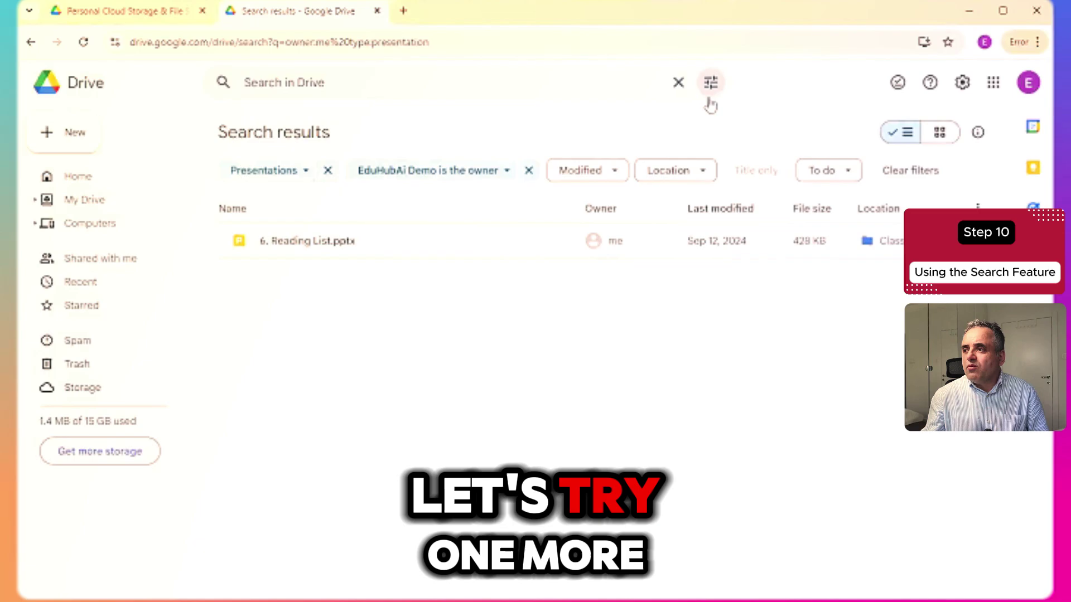
click(712, 83)
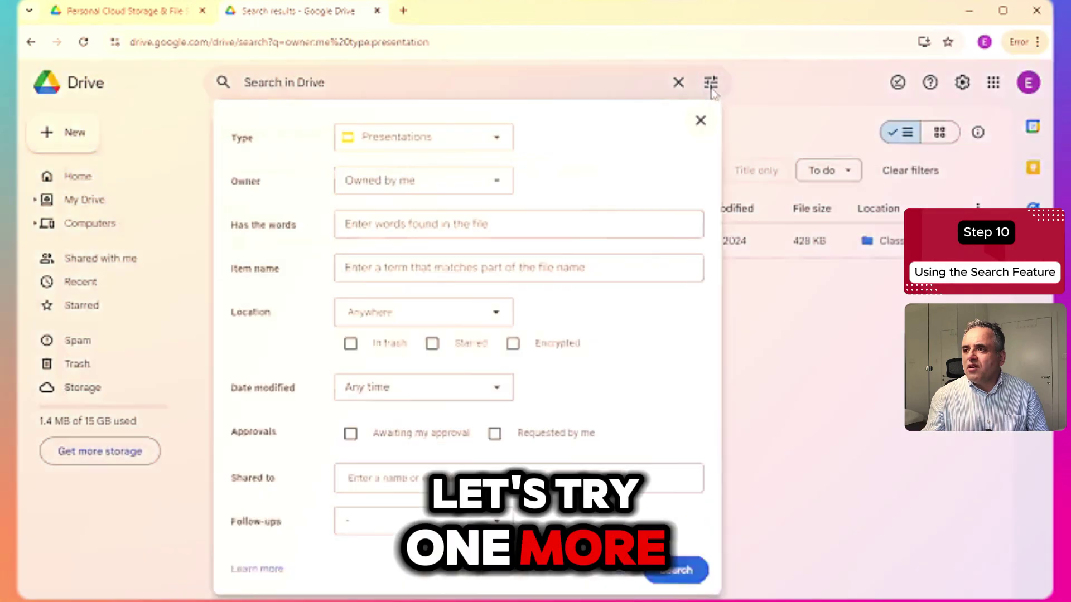
- Search for files of Any type with Owner set to Owned by me
click(461, 149)
click(383, 167)
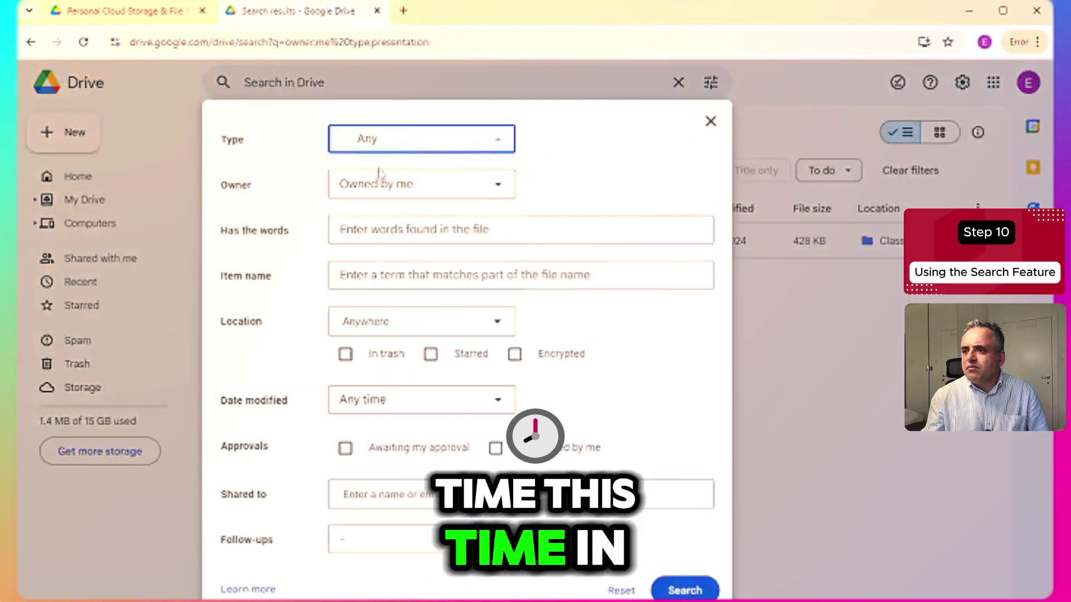
click(390, 190)
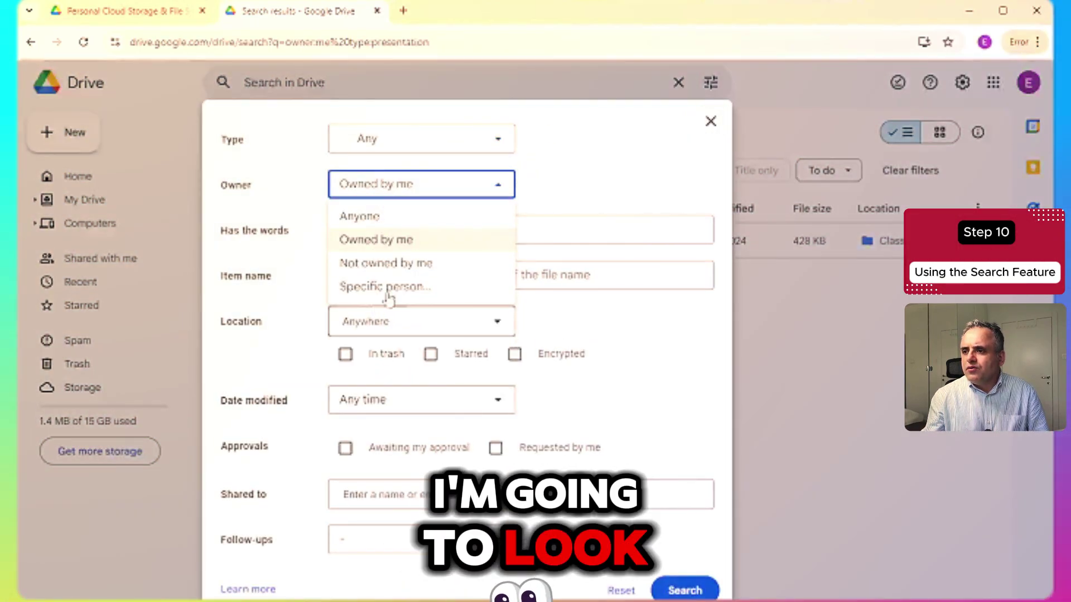
click(399, 241)
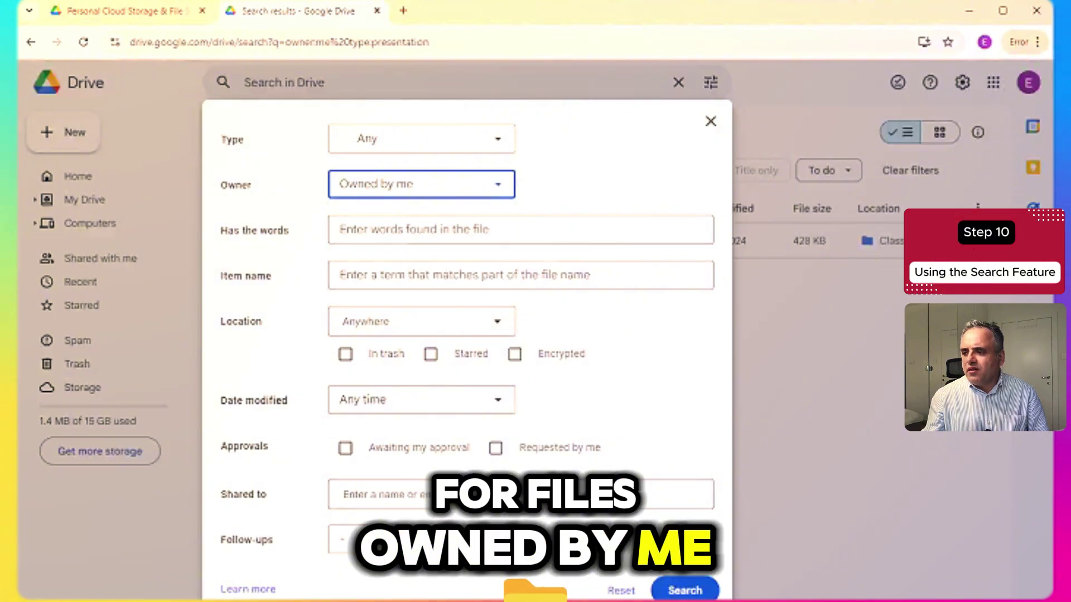
click(670, 590)
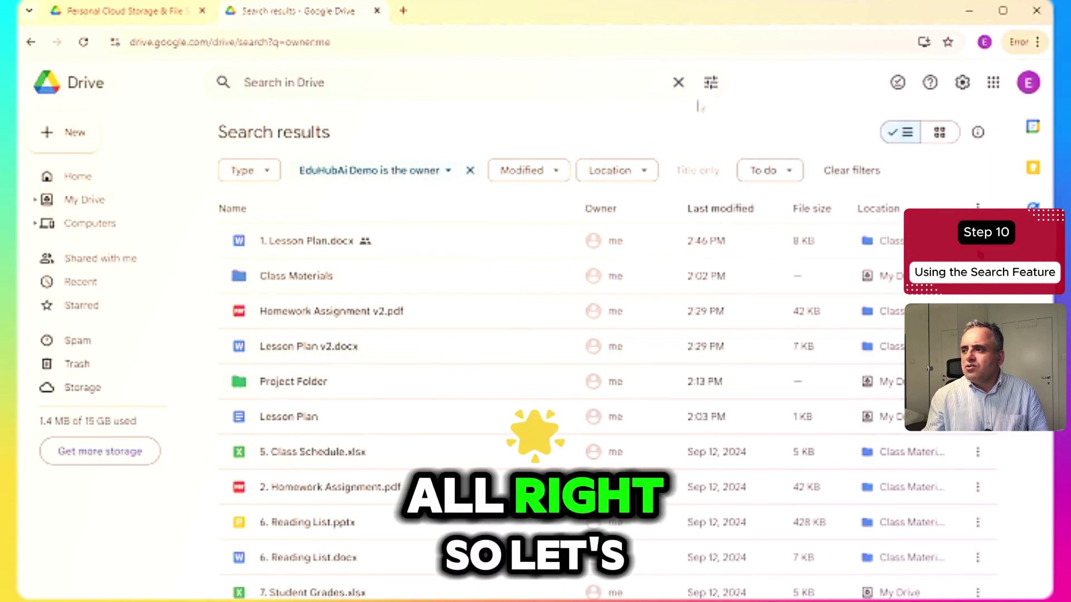
- Enter the contact in the advanced search's Shared to field
click(711, 83)
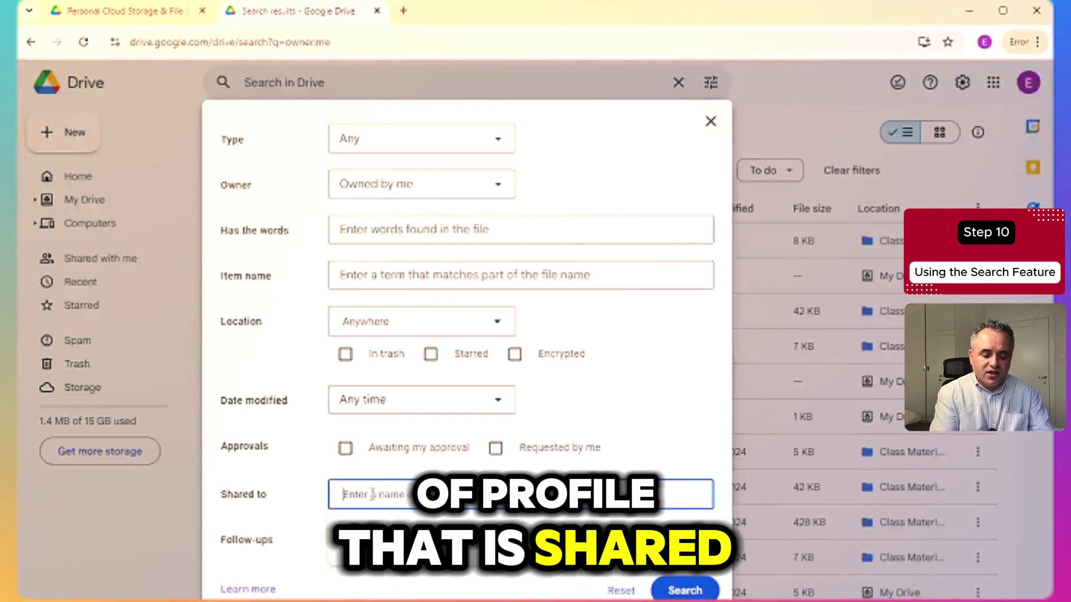
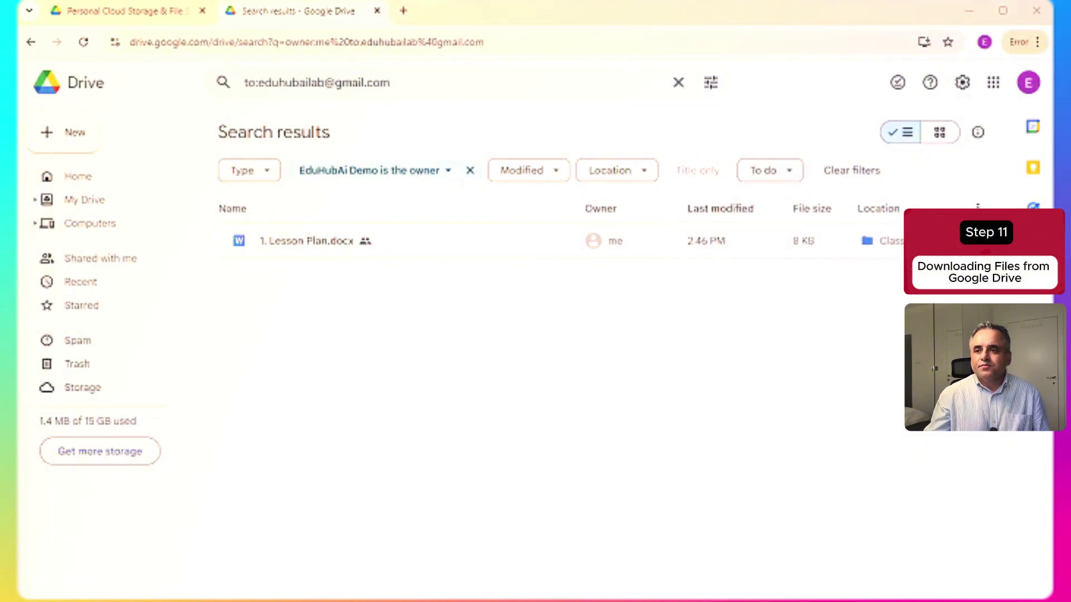
- From My Drive, download Lesson Plan, 7. Student Grades.xlsx and Project Folder
click(82, 201)
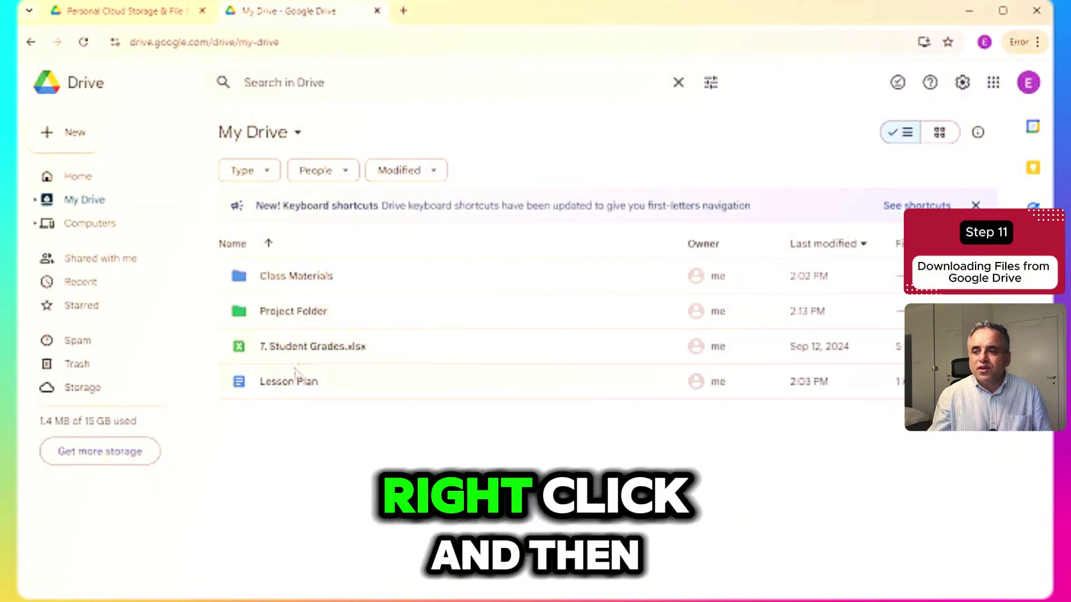
right_click(287, 385)
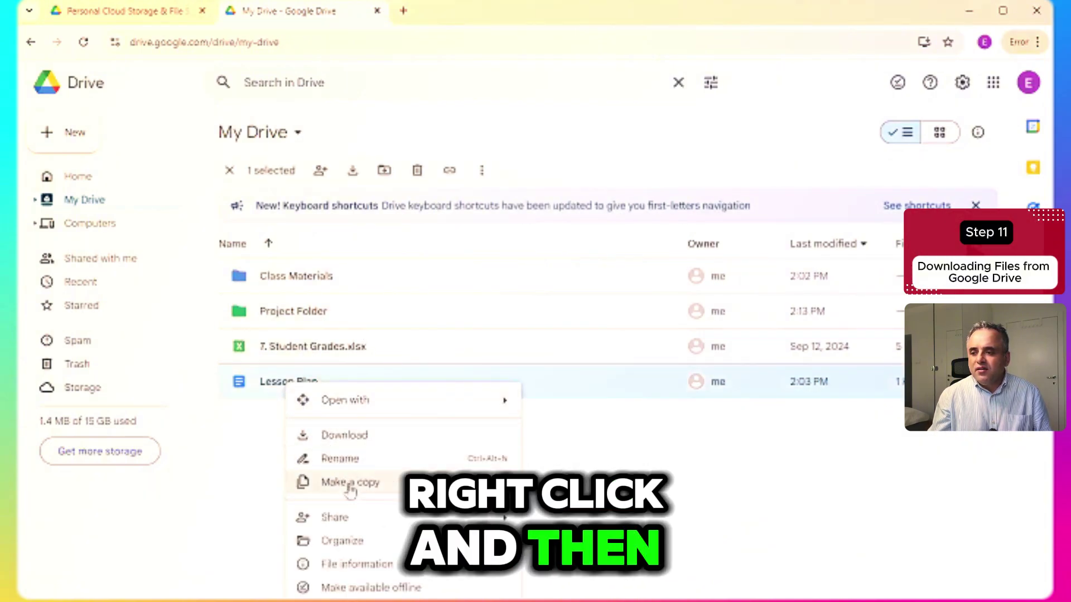
click(343, 438)
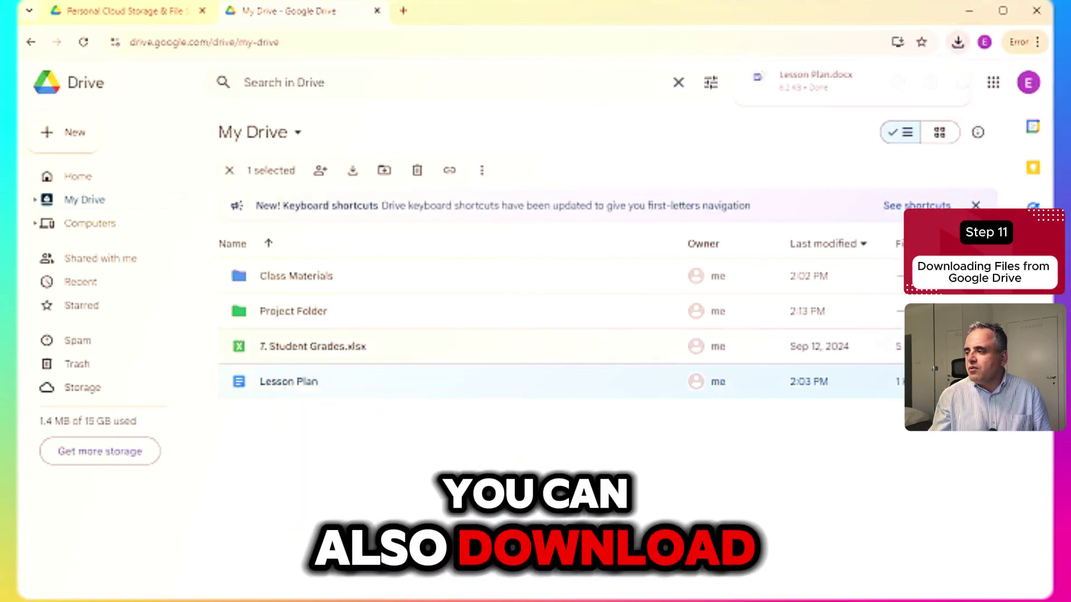
right_click(787, 355)
click(802, 416)
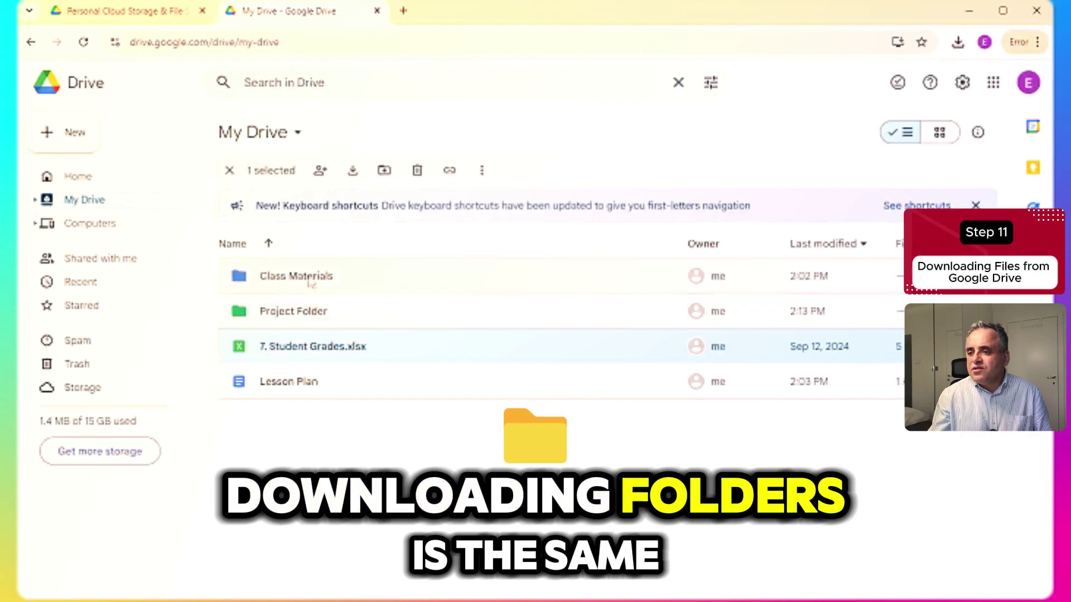
right_click(290, 319)
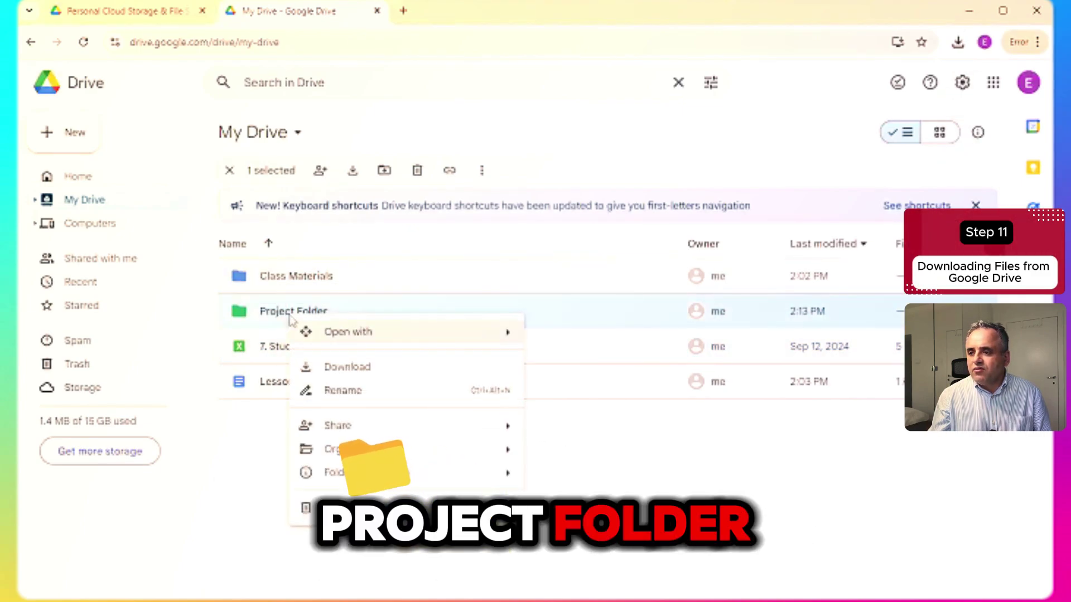
click(337, 371)
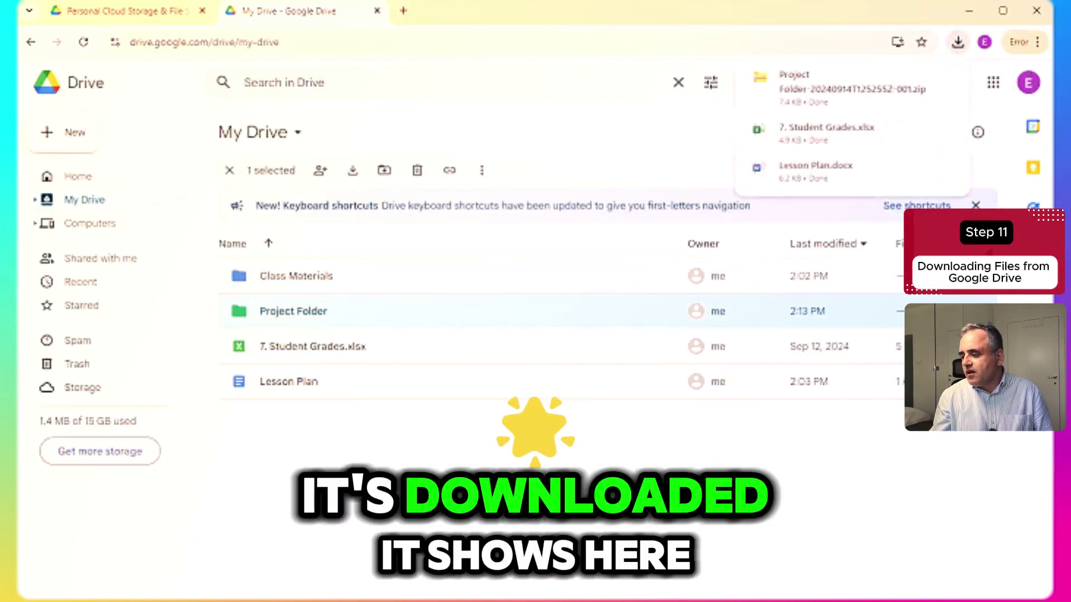
click(980, 191)
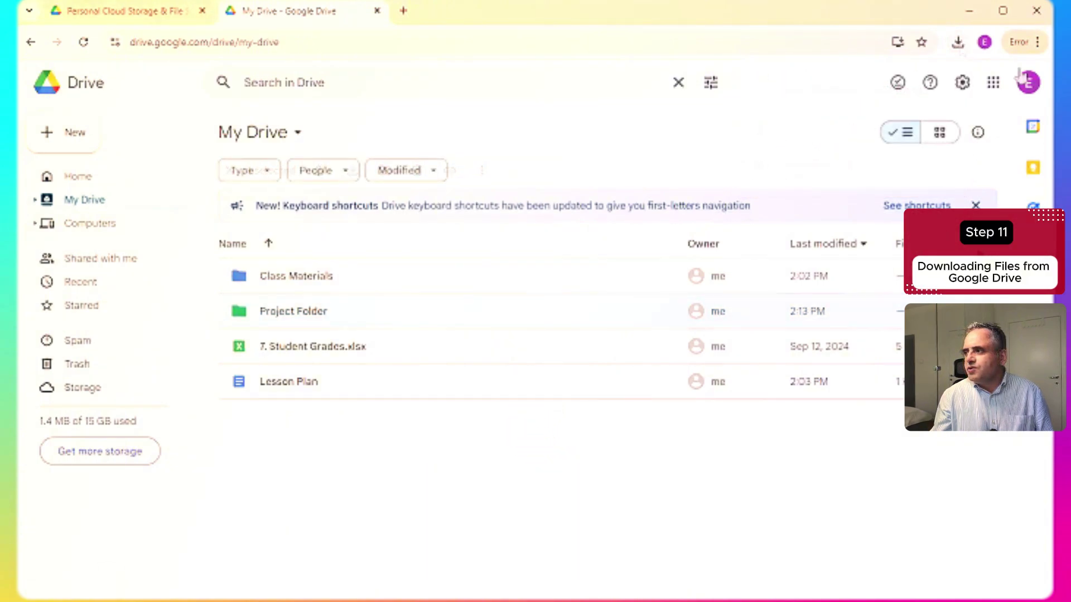
click(958, 43)
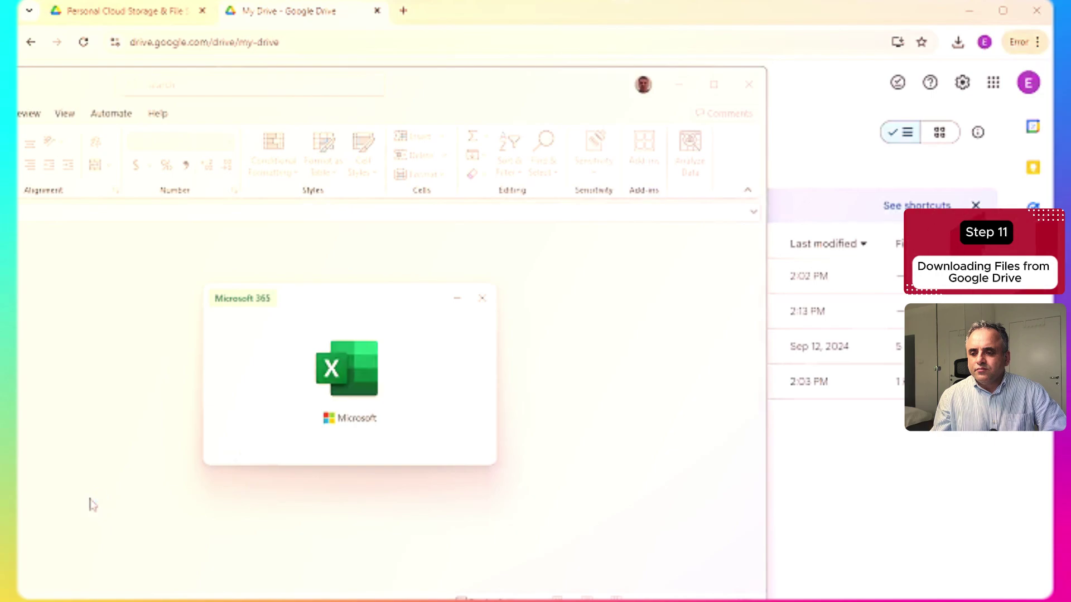
click(750, 86)
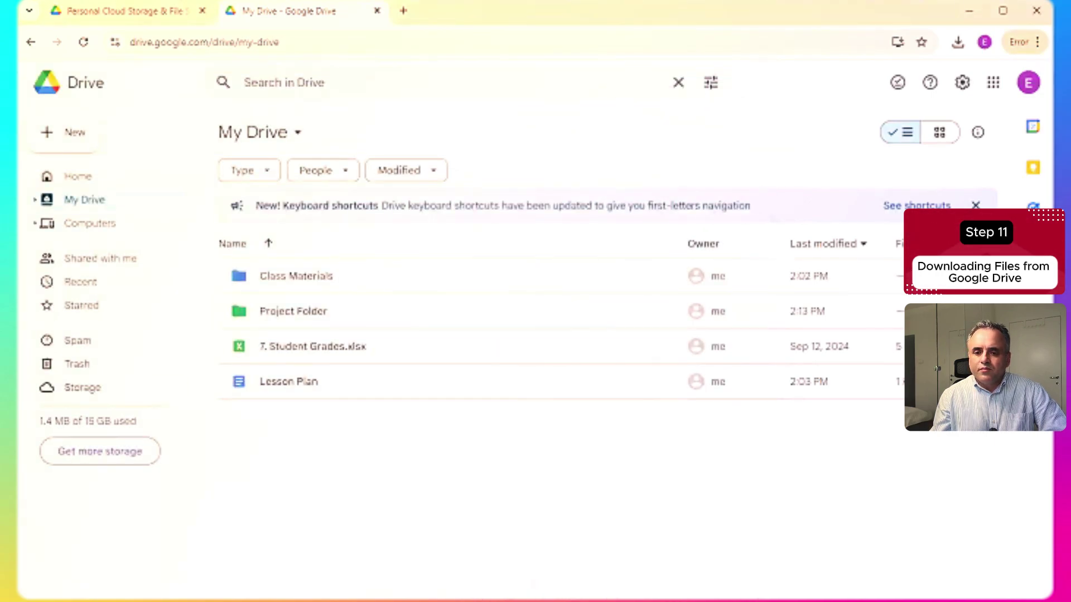